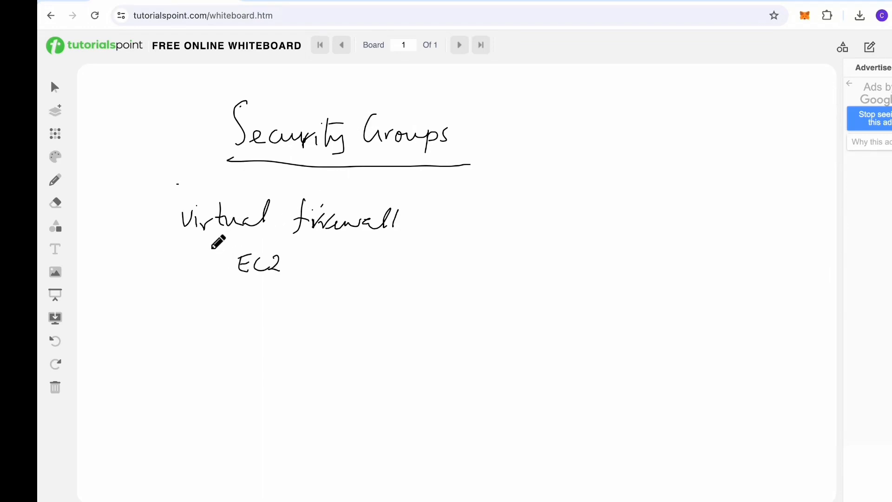
Step: Add a tick and '— incoming and outgoing.' to the EC2 line
mouse_move(207, 249)
mouse_down()
mouse_move(212, 262)
mouse_move(218, 253)
mouse_up()
mouse_move(302, 254)
mouse_down()
mouse_move(328, 254)
mouse_move(355, 269)
mouse_move(378, 260)
mouse_move(504, 271)
mouse_move(520, 262)
mouse_move(581, 275)
mouse_up()
click(352, 249)
click(576, 250)
click(594, 273)
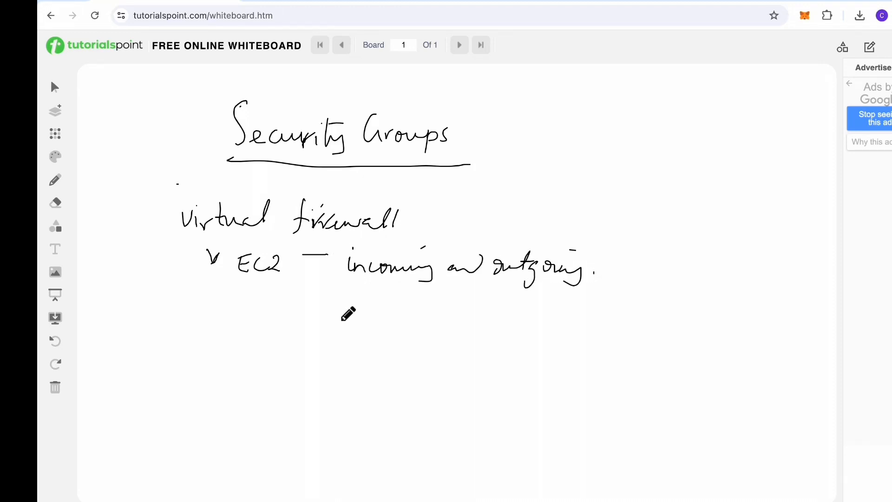
Step: Sketch a small laptop below the EC2 line
click(309, 319)
drag(240, 337, 239, 361)
mouse_move(241, 331)
mouse_down()
mouse_move(244, 386)
mouse_move(272, 378)
mouse_move(239, 391)
mouse_up()
drag(244, 385, 286, 383)
drag(271, 366, 286, 383)
mouse_move(247, 344)
mouse_down()
mouse_move(246, 354)
mouse_move(259, 347)
mouse_move(248, 345)
mouse_up()
mouse_move(398, 341)
mouse_down()
mouse_move(418, 333)
mouse_move(429, 390)
mouse_up()
Step: Draw a large rectangle right of the laptop and label it EC2
mouse_move(440, 315)
mouse_down()
mouse_move(489, 399)
mouse_move(432, 390)
mouse_up()
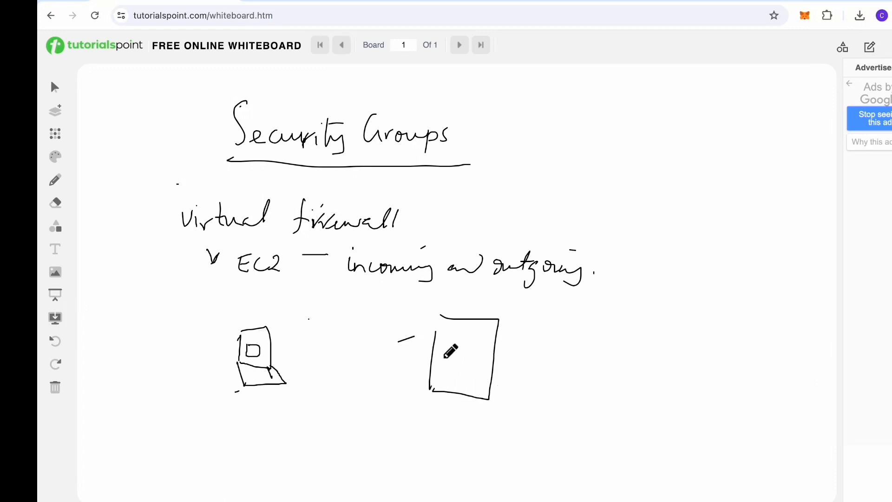
mouse_move(447, 355)
mouse_down()
mouse_move(442, 371)
mouse_move(458, 369)
mouse_up()
drag(461, 358, 472, 369)
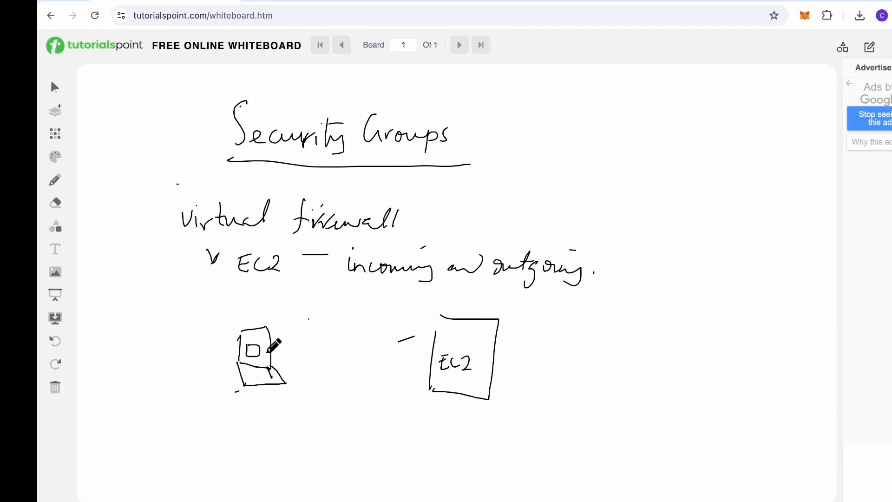
Step: Draw arrows labelled 'inbound traffic' and 'outbound traffic' between the laptop and EC2 box
mouse_move(268, 352)
mouse_down()
mouse_move(446, 348)
mouse_move(427, 356)
mouse_up()
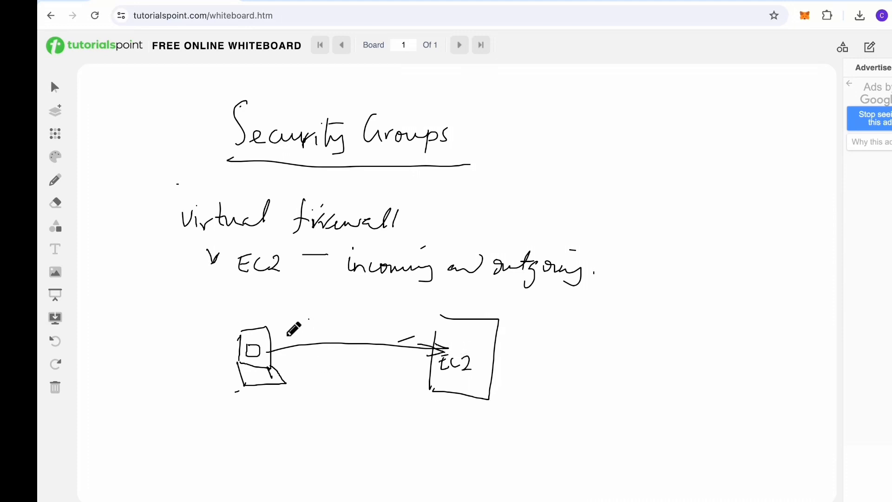
mouse_move(290, 329)
mouse_down()
mouse_move(290, 316)
mouse_move(302, 332)
mouse_move(315, 316)
mouse_move(365, 334)
mouse_move(414, 323)
mouse_move(372, 317)
mouse_up()
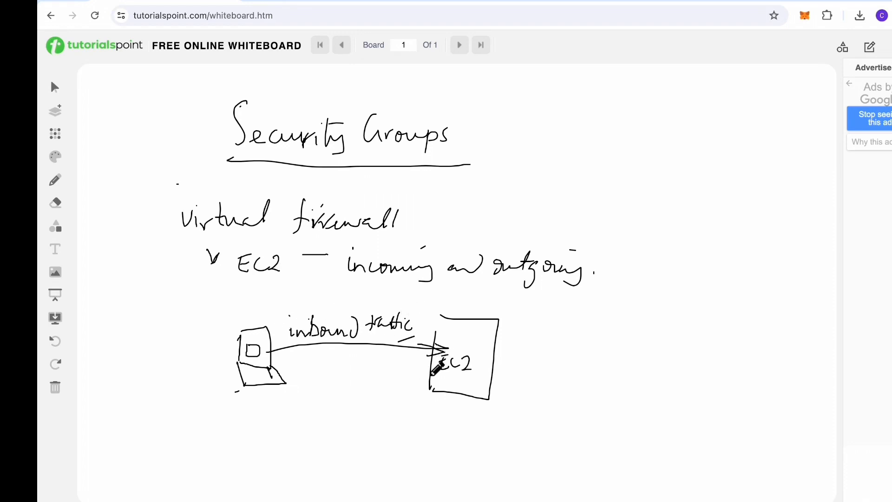
mouse_move(436, 375)
mouse_down()
mouse_move(297, 363)
mouse_move(301, 386)
mouse_move(397, 396)
mouse_up()
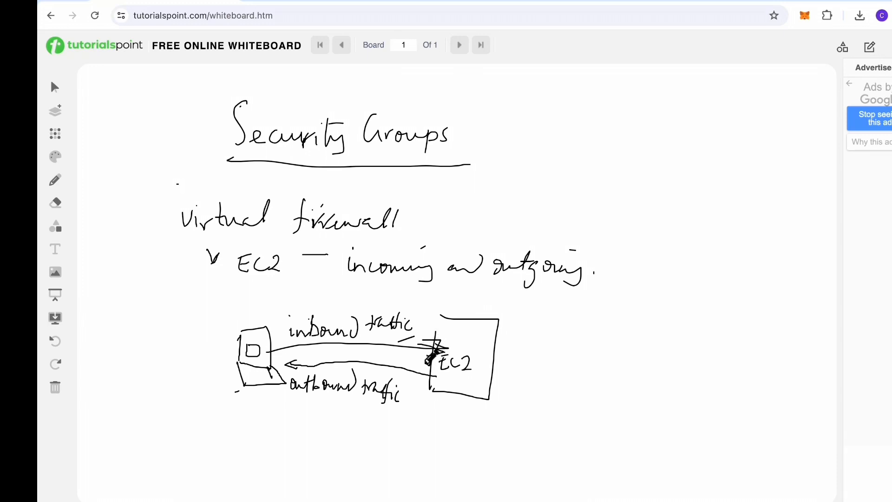
drag(426, 363, 426, 340)
Step: Add a new board headed 'Rules of SG' and underline the heading
click(54, 114)
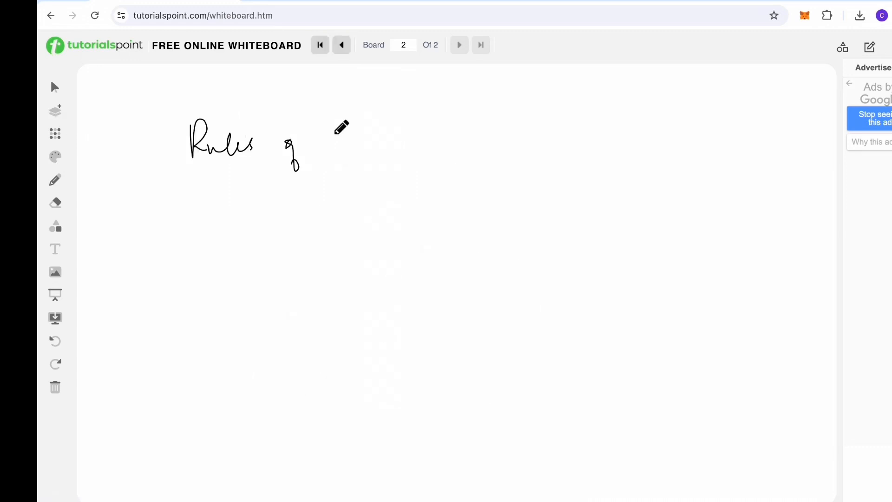
mouse_move(339, 134)
mouse_down()
mouse_move(326, 155)
mouse_move(355, 155)
mouse_up()
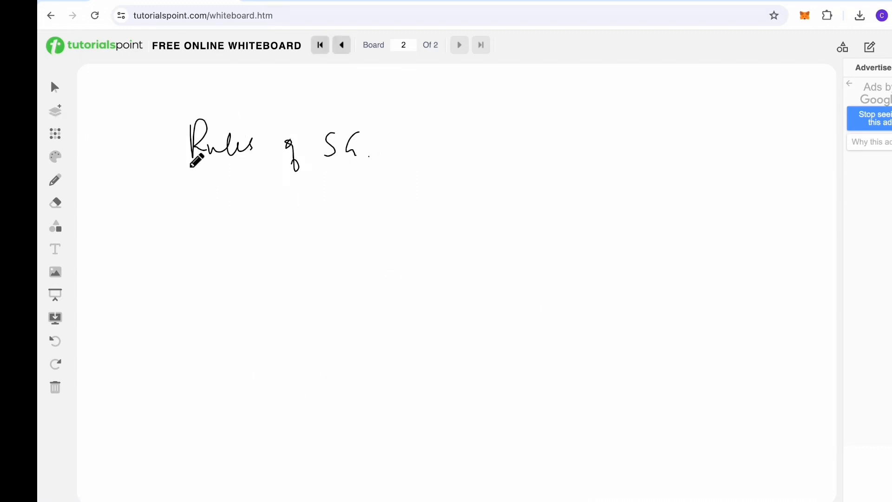
drag(182, 164, 381, 160)
Step: Write rule 1: inbound and outbound traffic to EC2 instances
drag(143, 189, 142, 201)
click(149, 196)
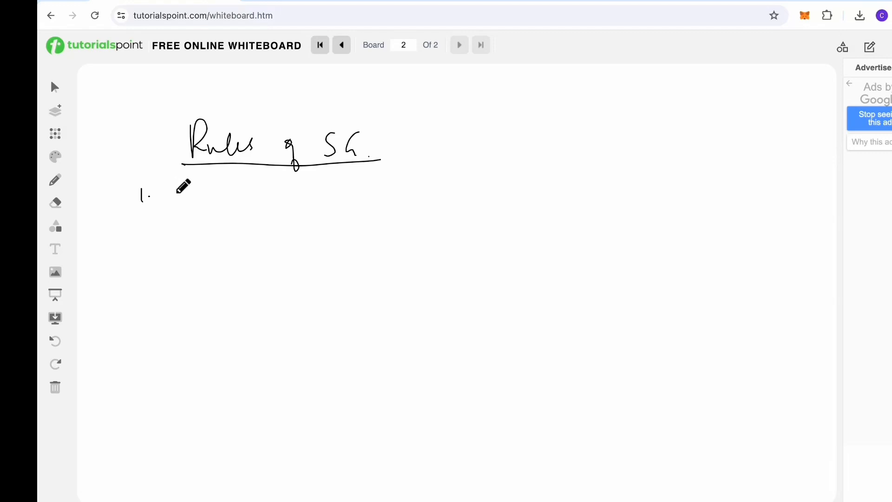
mouse_move(190, 187)
mouse_down()
mouse_move(189, 208)
mouse_move(338, 191)
mouse_move(395, 197)
mouse_up()
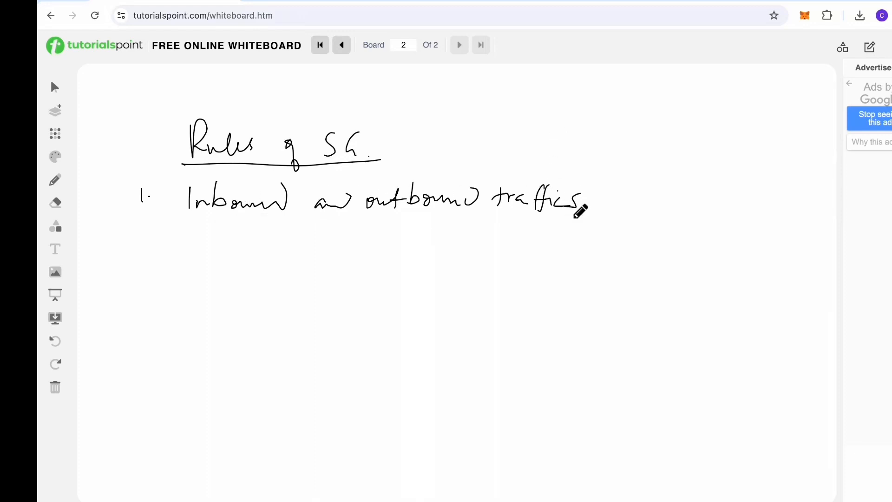
mouse_move(599, 191)
mouse_down()
mouse_move(600, 210)
mouse_move(605, 197)
mouse_up()
mouse_move(611, 195)
mouse_down()
mouse_move(644, 210)
mouse_move(649, 195)
mouse_move(641, 203)
mouse_up()
drag(641, 203, 648, 203)
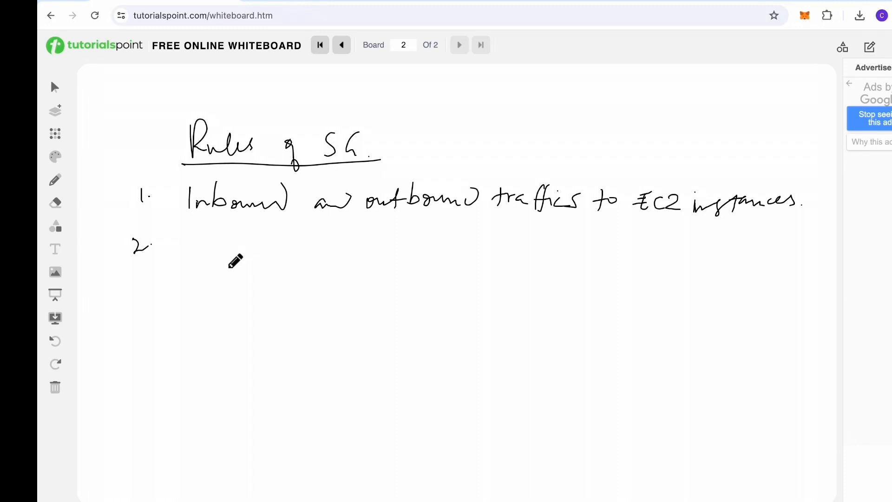
Step: Write rule 2: 'Only allow rules (Permissive)'
mouse_move(190, 235)
mouse_down()
mouse_move(229, 246)
mouse_move(240, 269)
mouse_move(278, 249)
mouse_move(435, 244)
mouse_move(446, 252)
mouse_move(458, 242)
mouse_move(561, 257)
mouse_move(566, 244)
mouse_up()
click(533, 250)
drag(570, 251, 573, 254)
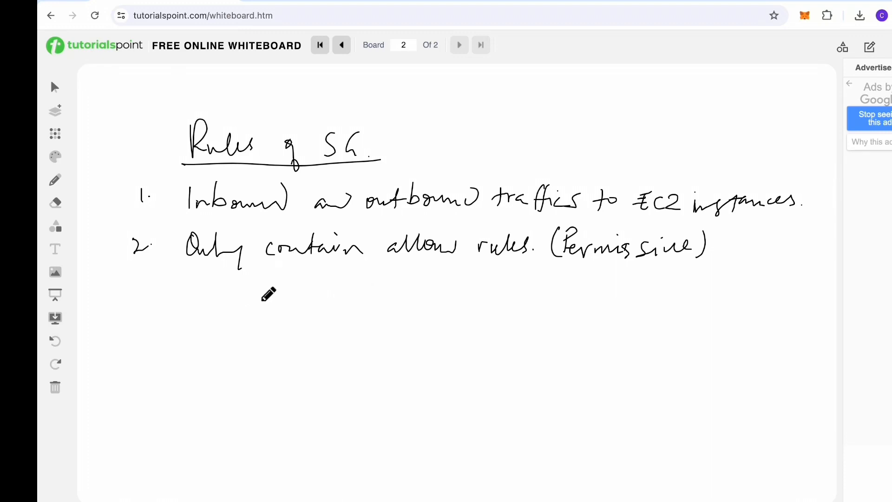
Step: Write rule 3 about filtering traffic by protocol and port numbers
drag(128, 295, 128, 317)
click(143, 305)
mouse_move(196, 292)
mouse_down()
mouse_move(197, 305)
mouse_move(199, 294)
mouse_move(313, 285)
mouse_move(354, 308)
mouse_move(378, 289)
mouse_move(703, 285)
mouse_up()
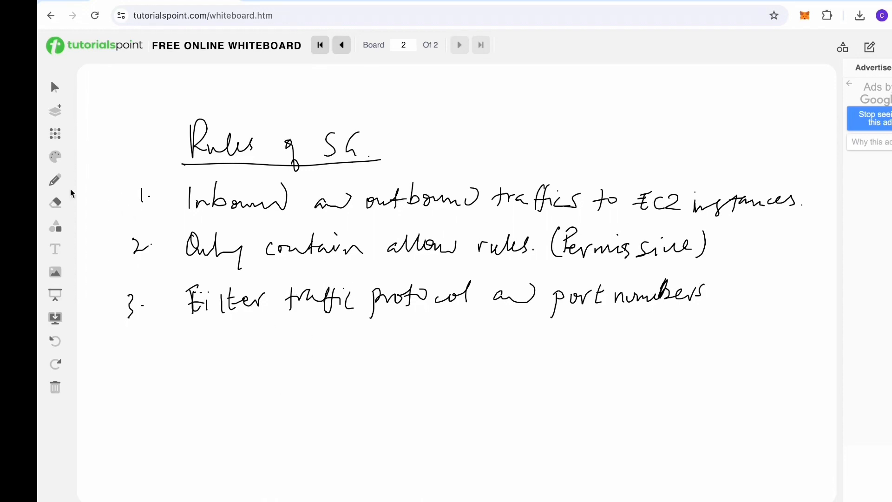
Step: Write rule 4: 'Security groups are stateful -'
drag(130, 338, 134, 354)
click(141, 349)
mouse_move(193, 334)
mouse_down()
mouse_move(453, 339)
mouse_move(526, 317)
mouse_up()
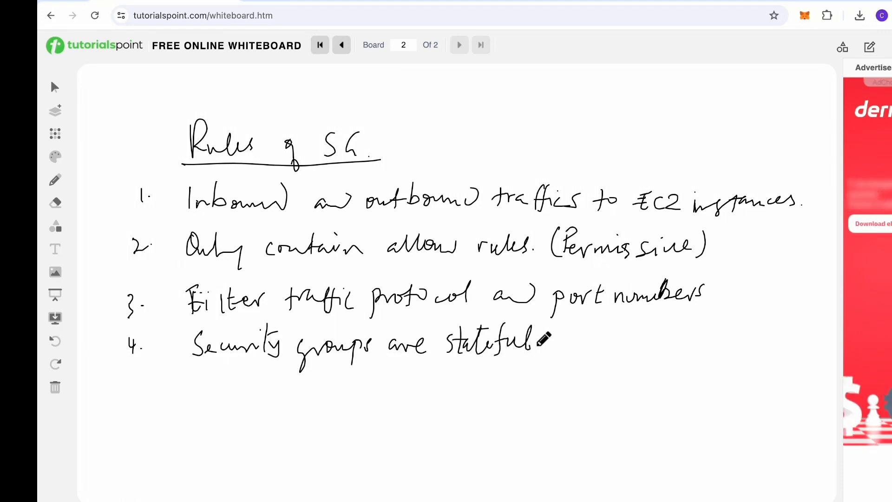
drag(545, 344, 553, 342)
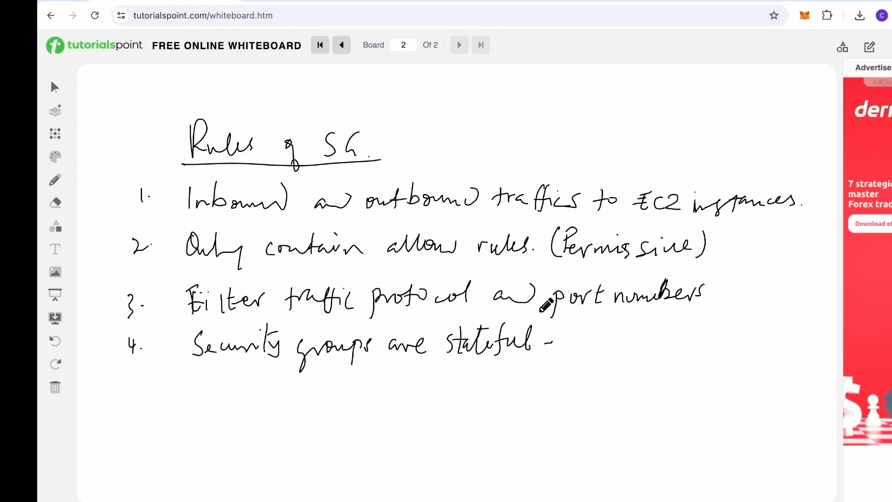
Step: Draw an EC2 box and an Ubuntu server box joined by arrows in both directions
mouse_move(329, 380)
mouse_down()
mouse_move(327, 421)
mouse_move(329, 380)
mouse_move(340, 398)
mouse_up()
drag(331, 394, 340, 390)
drag(380, 390, 420, 391)
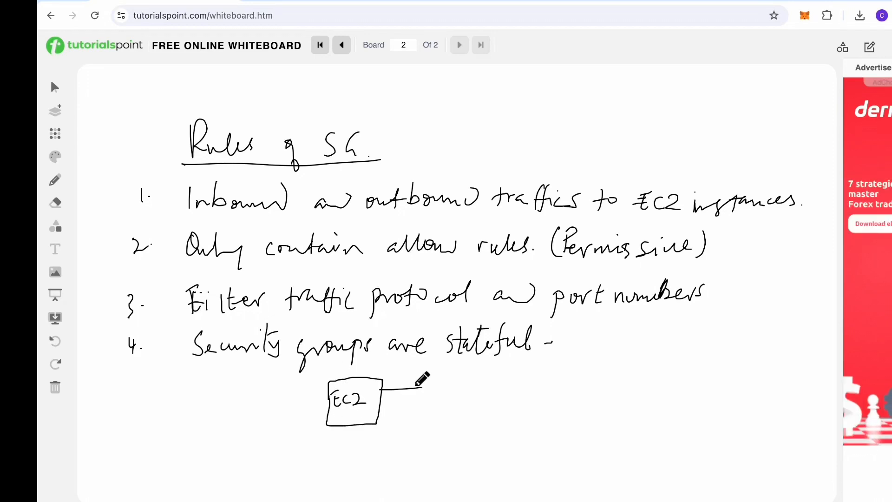
drag(476, 377, 515, 415)
mouse_move(477, 363)
mouse_down()
mouse_move(524, 400)
mouse_move(510, 412)
mouse_up()
drag(478, 375, 524, 385)
drag(483, 394, 506, 403)
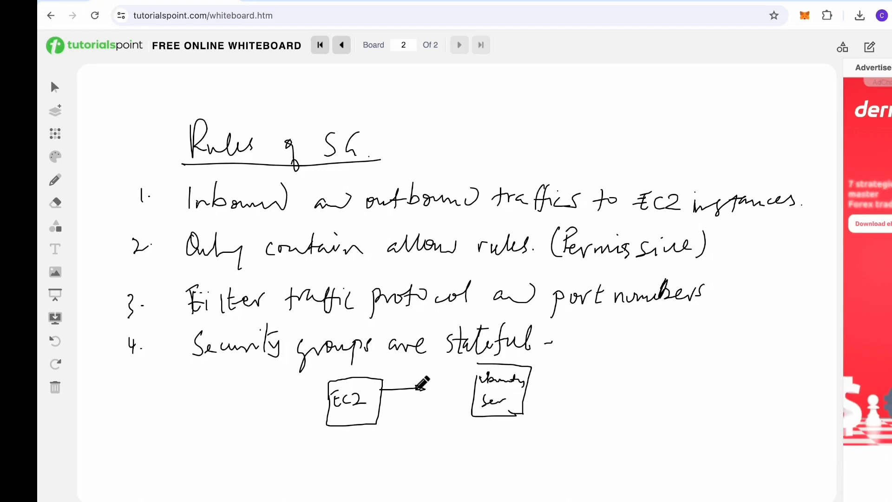
drag(408, 389, 474, 389)
mouse_move(454, 384)
mouse_down()
mouse_move(472, 389)
mouse_move(423, 409)
mouse_move(385, 408)
mouse_move(391, 416)
mouse_move(376, 408)
mouse_up()
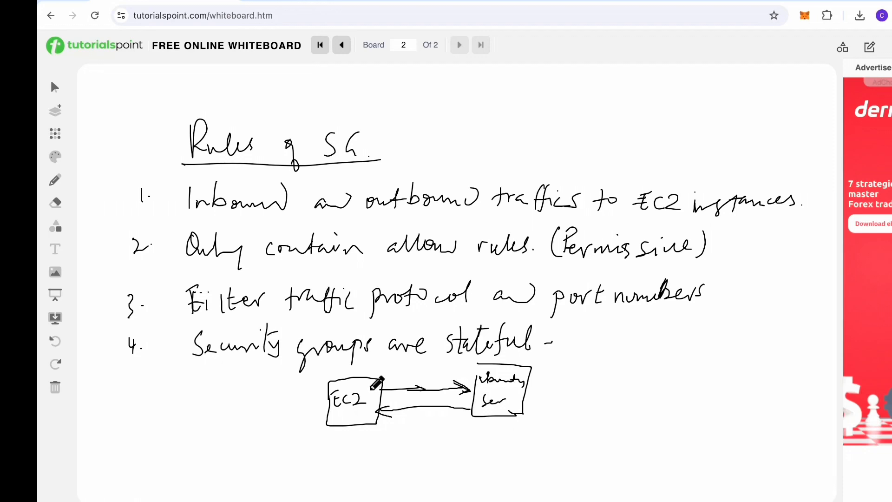
mouse_move(370, 390)
mouse_down()
mouse_move(379, 397)
mouse_move(370, 389)
mouse_up()
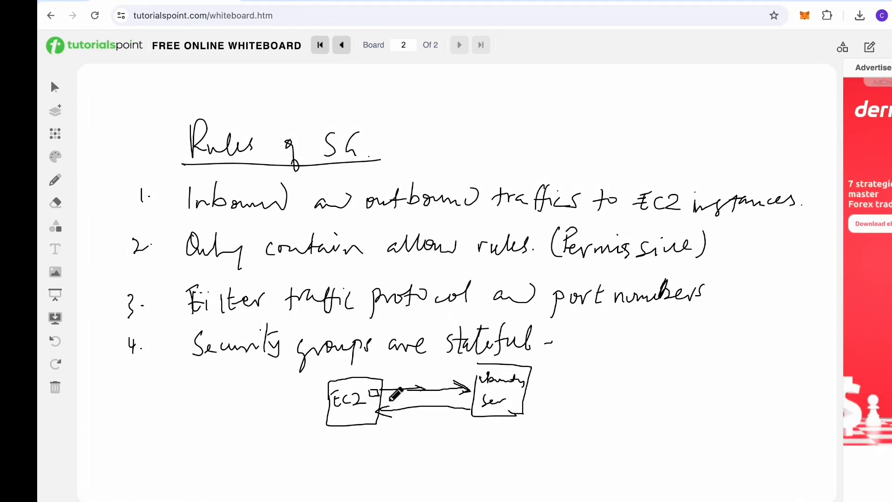
Step: Write rule 5, 'By default, all outbound traffic is allowed', and add a third board
drag(384, 402, 392, 416)
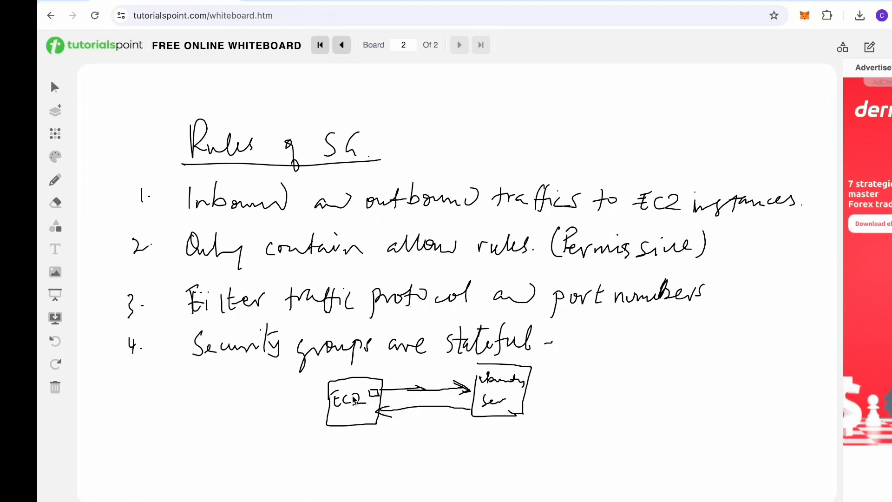
drag(140, 424, 152, 437)
mouse_move(192, 416)
mouse_down()
mouse_move(200, 431)
mouse_move(336, 447)
mouse_move(534, 427)
mouse_move(594, 436)
mouse_up()
mouse_move(223, 470)
mouse_down()
mouse_move(229, 458)
mouse_move(344, 464)
mouse_up()
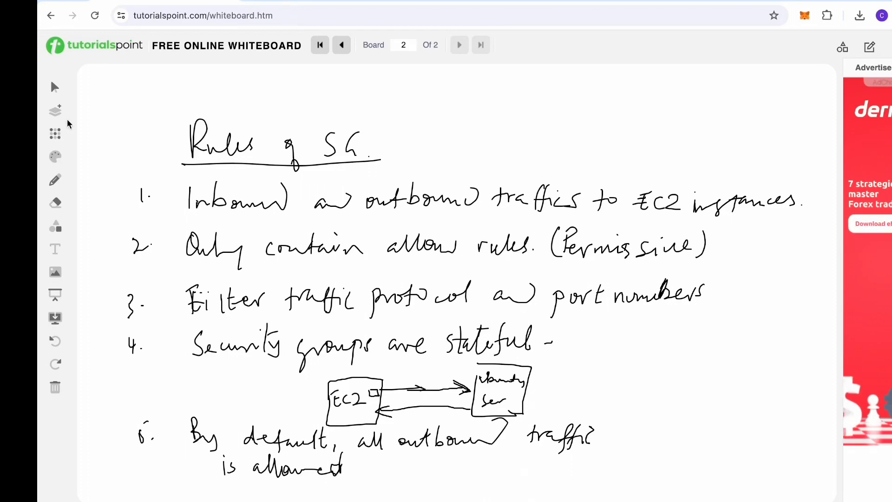
click(59, 110)
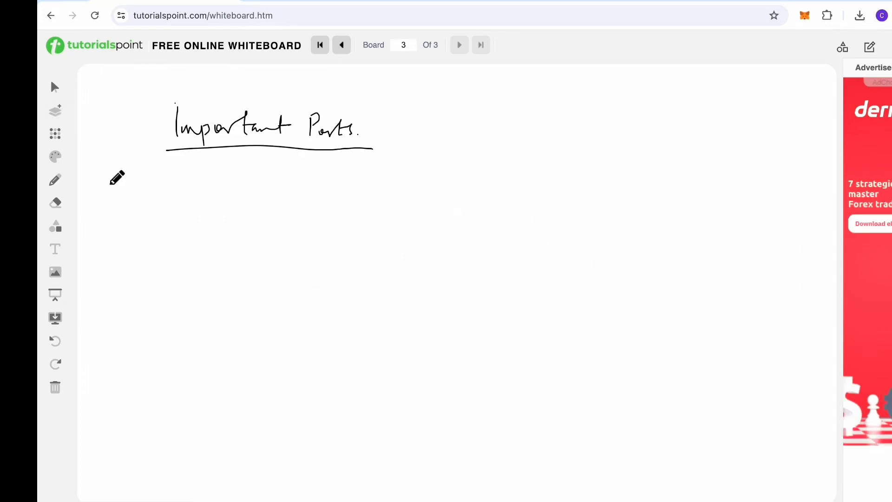
Step: Write the first port entry: '22 – SSH – Log into Linux instances'
drag(111, 185, 120, 199)
mouse_move(124, 185)
mouse_down()
mouse_move(134, 198)
mouse_move(175, 191)
mouse_up()
drag(225, 180, 217, 191)
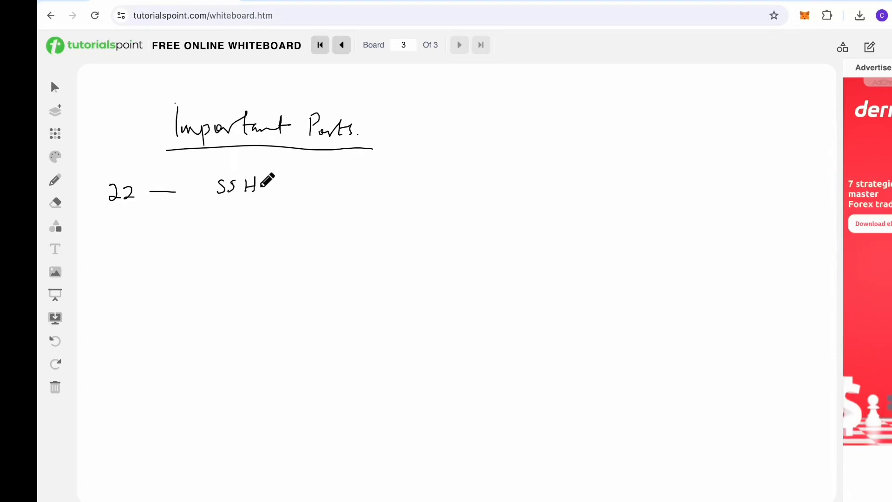
drag(282, 188, 313, 193)
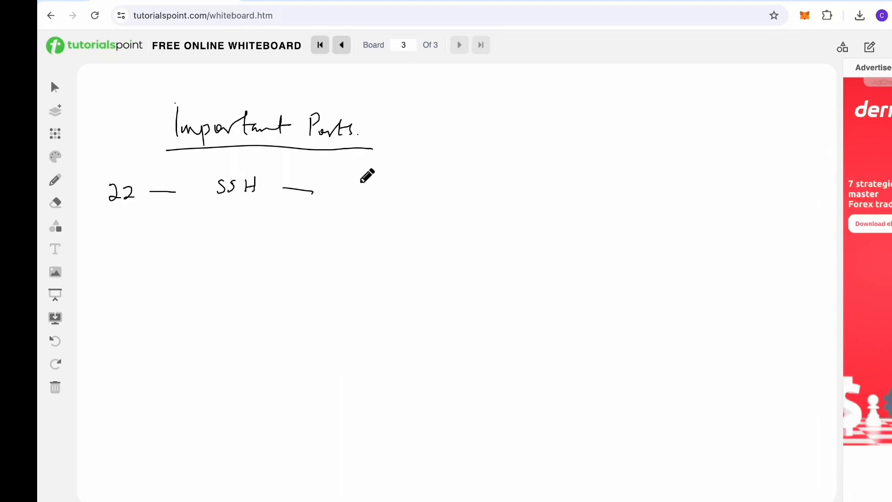
mouse_move(357, 179)
mouse_down()
mouse_move(362, 191)
mouse_move(593, 172)
mouse_move(603, 181)
mouse_move(578, 185)
mouse_up()
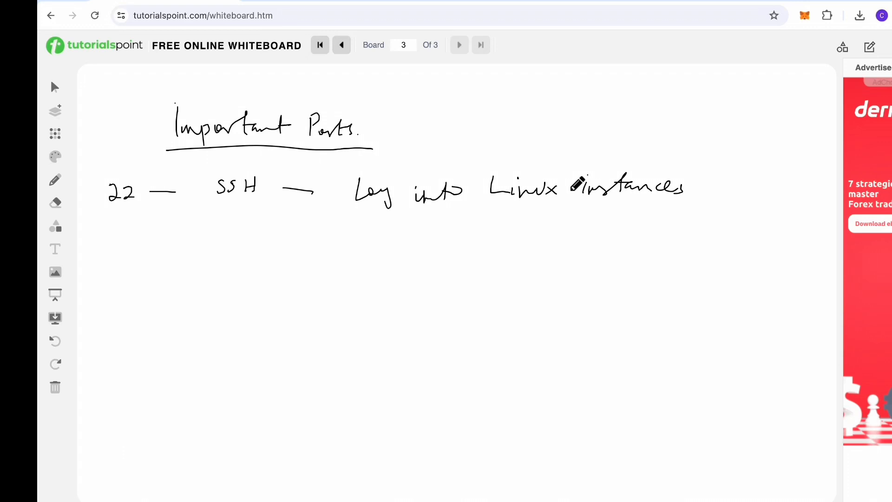
Step: Add the RDP entry for Windows instances and the port 21 protocol entry
mouse_move(103, 238)
mouse_down()
mouse_move(106, 259)
mouse_move(303, 228)
mouse_move(304, 250)
mouse_move(507, 231)
mouse_move(513, 239)
mouse_up()
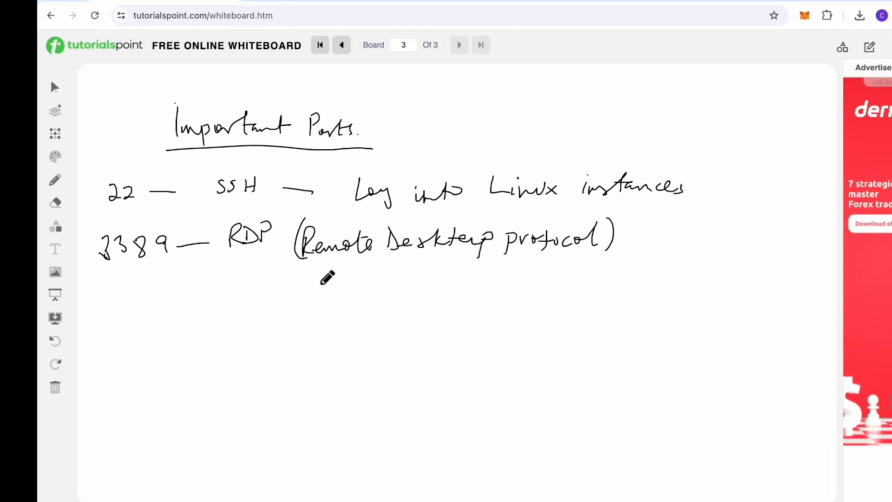
mouse_move(625, 237)
mouse_down()
mouse_move(824, 224)
mouse_move(816, 229)
mouse_up()
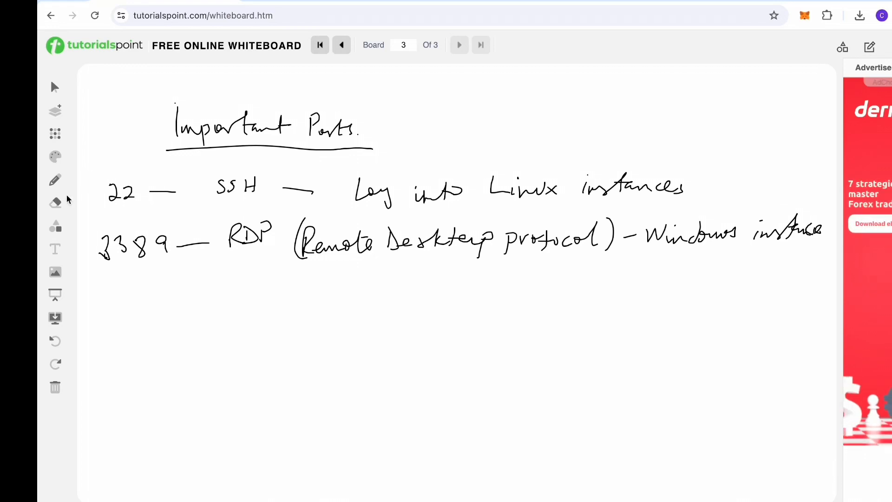
mouse_move(106, 279)
mouse_down()
mouse_move(117, 291)
mouse_move(151, 281)
mouse_up()
mouse_move(205, 271)
mouse_down()
mouse_move(233, 280)
mouse_move(258, 270)
mouse_move(259, 286)
mouse_move(432, 270)
mouse_up()
drag(446, 280, 460, 279)
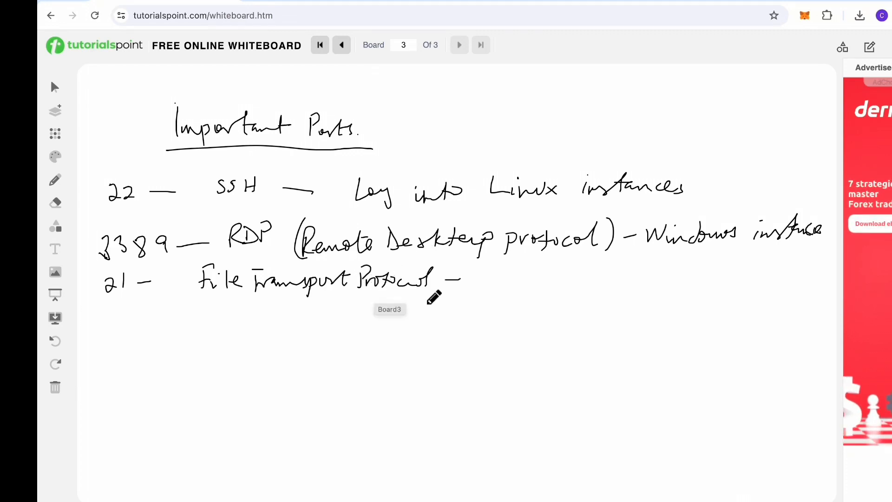
Step: Start a second port 22 line reading '22 – SFTP – Secured'
drag(106, 314, 114, 329)
mouse_move(116, 314)
mouse_down()
mouse_move(128, 327)
mouse_move(155, 319)
mouse_up()
mouse_move(210, 311)
mouse_down()
mouse_move(198, 330)
mouse_move(215, 333)
mouse_move(242, 311)
mouse_up()
drag(237, 312, 237, 331)
drag(258, 331, 260, 319)
drag(286, 319, 306, 319)
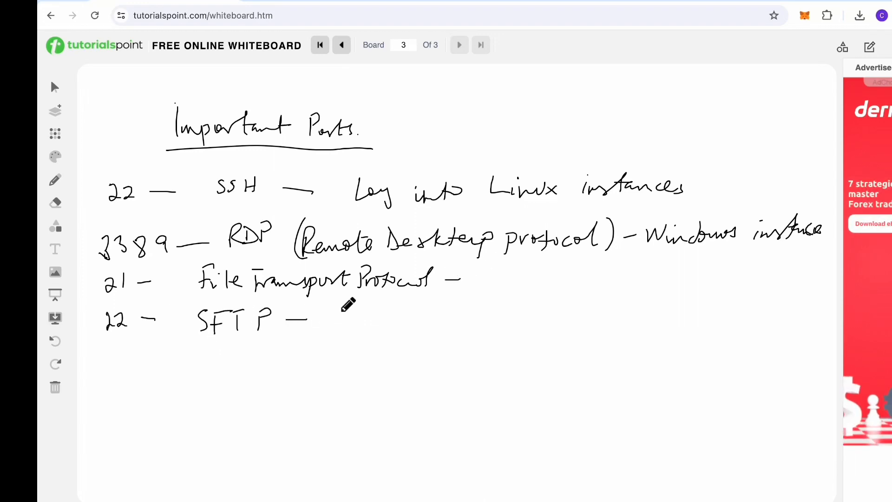
mouse_move(358, 300)
mouse_down()
mouse_move(341, 327)
mouse_move(420, 312)
mouse_up()
drag(432, 305, 424, 325)
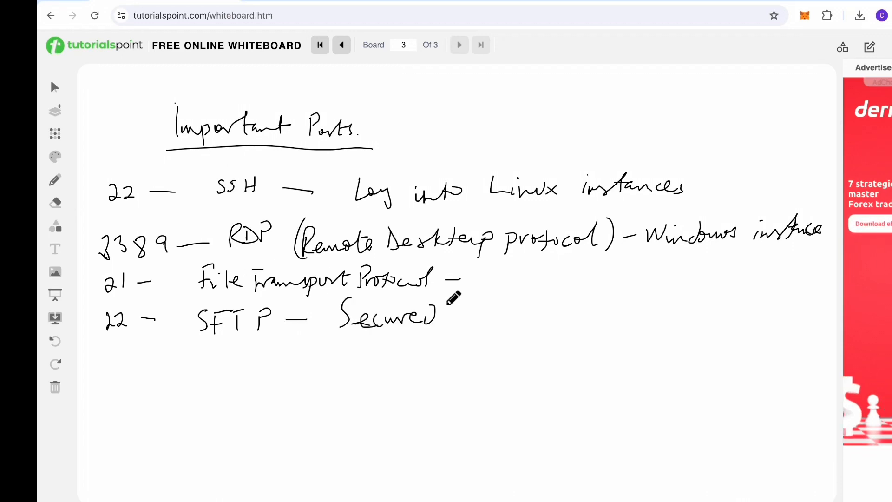
Step: Finish the port 22 line with 'FTP / SCP' and underline the 22
drag(462, 304, 451, 322)
drag(451, 312, 461, 312)
drag(460, 303, 478, 302)
drag(469, 305, 469, 323)
mouse_move(484, 307)
mouse_down()
mouse_move(484, 326)
mouse_move(486, 316)
mouse_up()
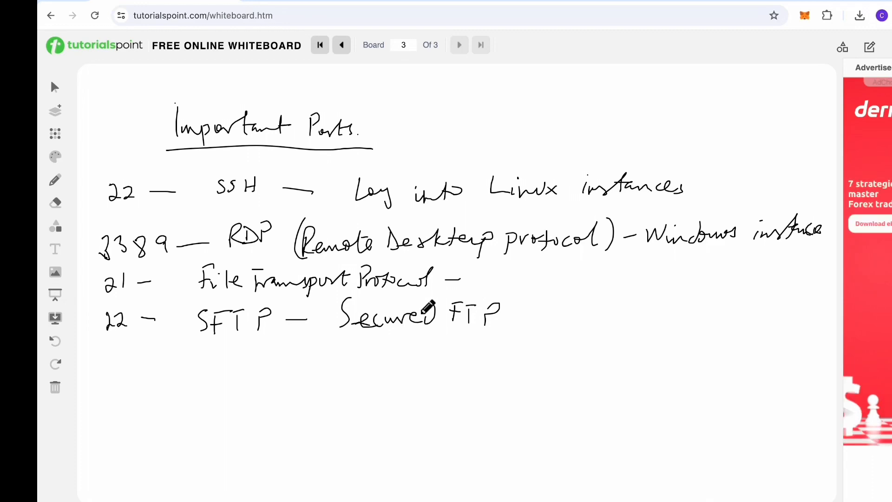
drag(539, 281, 517, 327)
mouse_move(567, 299)
mouse_down()
mouse_move(554, 314)
mouse_move(606, 312)
mouse_up()
drag(612, 288, 613, 298)
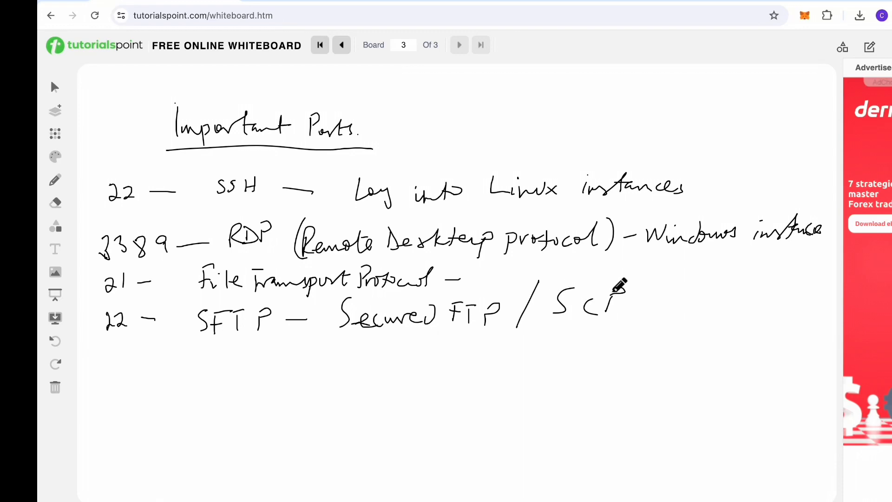
drag(99, 340, 133, 328)
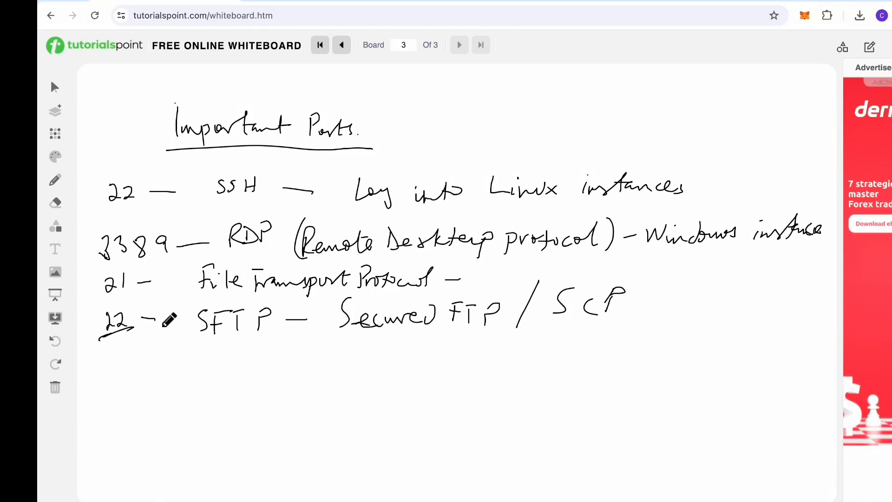
Step: Write the start of the next entry, '80 – http – Access to'
drag(106, 368, 150, 379)
mouse_move(202, 360)
mouse_down()
mouse_move(214, 381)
mouse_move(239, 385)
mouse_up()
mouse_move(241, 385)
mouse_down()
mouse_move(254, 367)
mouse_move(371, 368)
mouse_up()
mouse_move(381, 358)
mouse_down()
mouse_move(381, 367)
mouse_move(732, 357)
mouse_up()
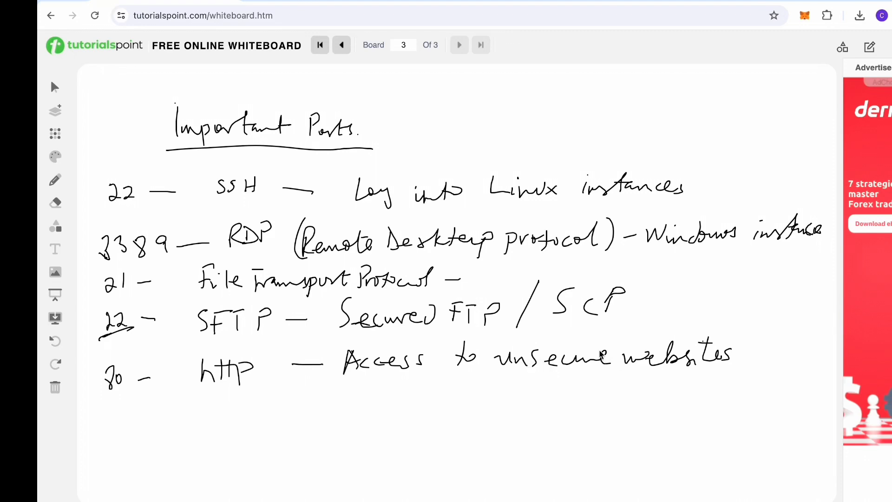
Step: Write the entry '443 – https – Access to secure websites'
drag(105, 415, 143, 431)
drag(153, 421, 224, 422)
mouse_move(227, 390)
mouse_down()
mouse_move(242, 421)
mouse_move(255, 402)
mouse_move(260, 418)
mouse_up()
mouse_move(304, 411)
mouse_down()
mouse_move(328, 412)
mouse_move(368, 390)
mouse_move(379, 399)
mouse_move(689, 393)
mouse_up()
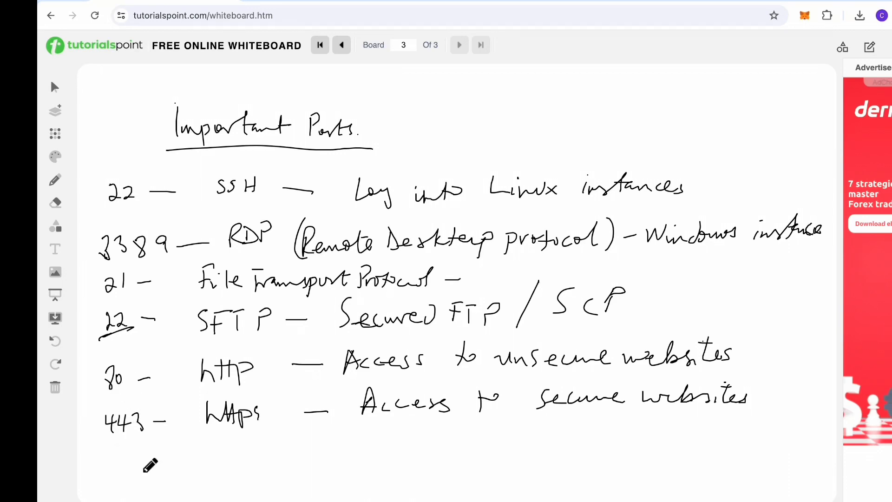
Step: Write the entry '3306 – MySQL' below 443
mouse_move(108, 455)
mouse_down()
mouse_move(133, 467)
mouse_move(241, 447)
mouse_move(273, 461)
mouse_up()
drag(290, 447, 296, 464)
drag(302, 446, 314, 460)
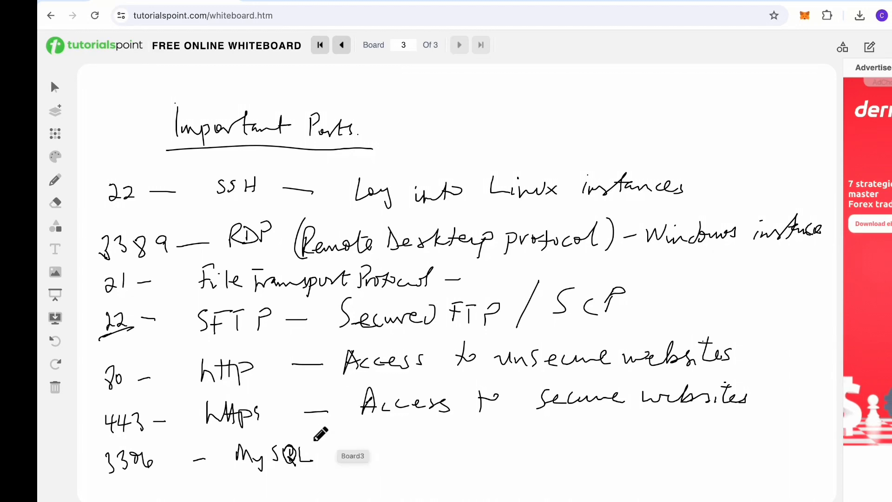
Step: Add 'Database' after MySQL and write '8080 – common web proxy' below it
mouse_move(344, 430)
mouse_down()
mouse_move(347, 452)
mouse_move(432, 451)
mouse_up()
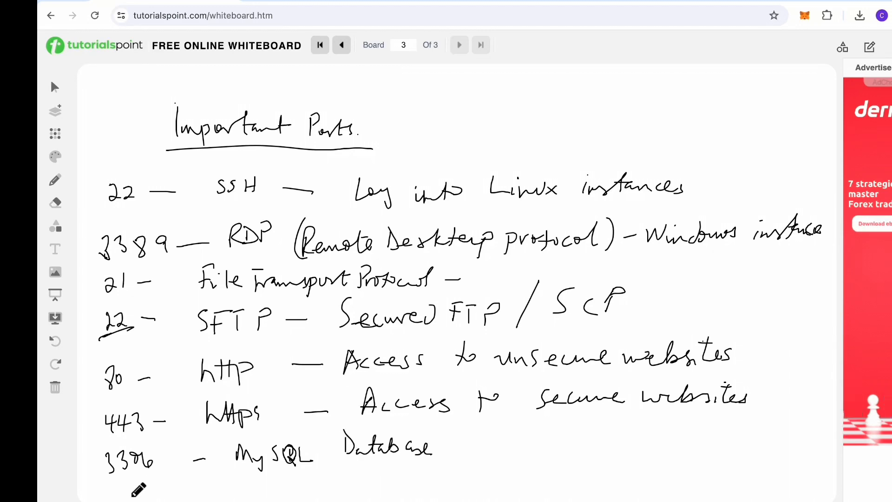
drag(114, 489, 122, 501)
drag(184, 483, 562, 483)
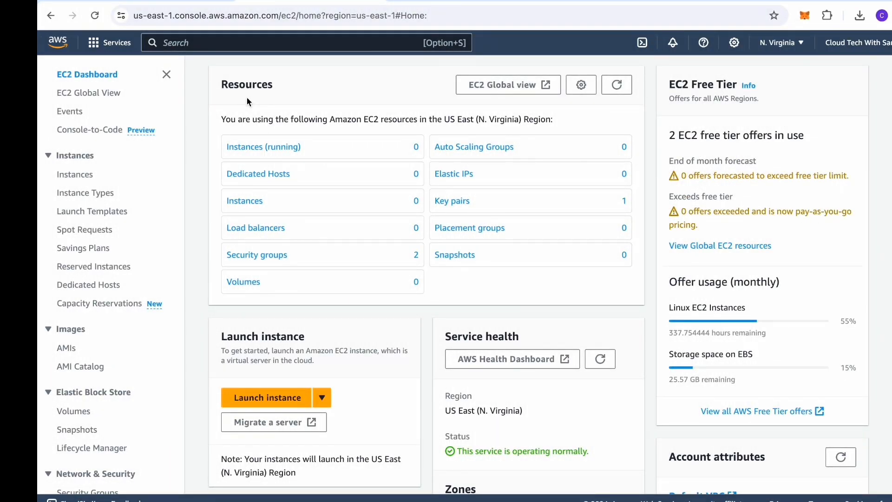
Step: Go to the EC2 Instances list and start launching a new instance
click(75, 175)
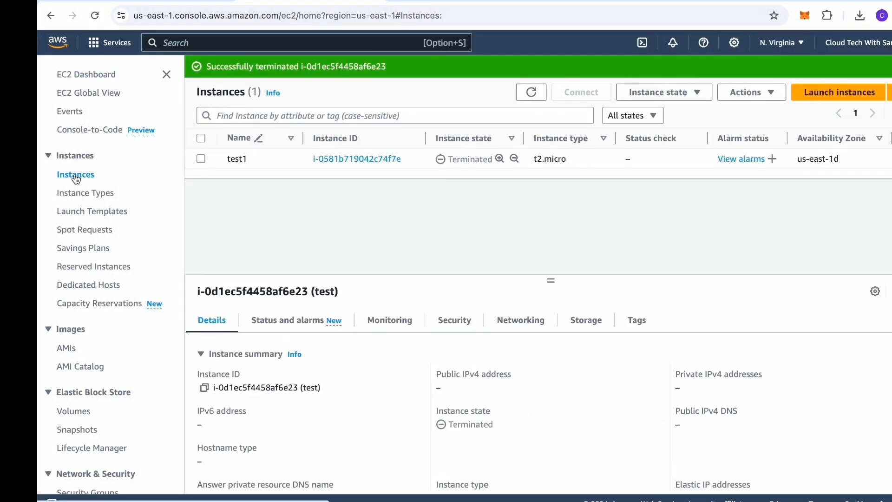
click(824, 94)
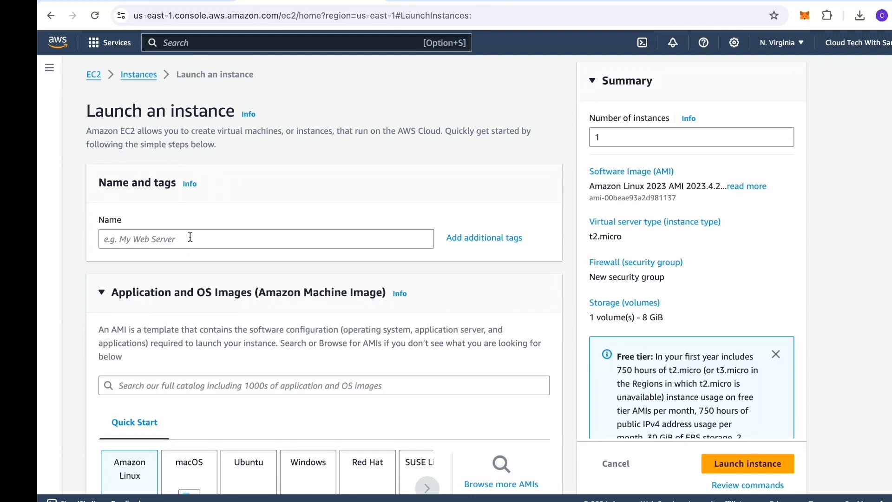
Step: Name the new instance cloudtech
click(190, 238)
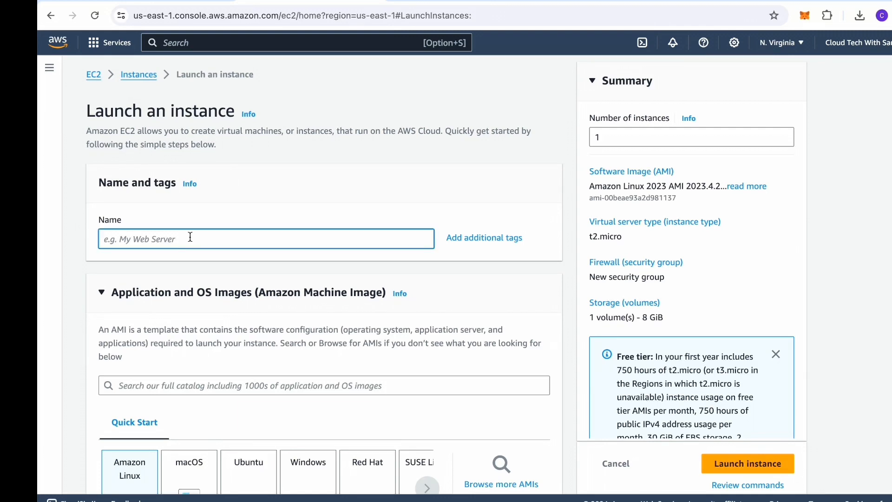
text(test)
key(BackSpace)
text(cloudtech)
Step: Choose the Ubuntu Server 24.04 LTS image, keep t2.micro, and open the key pair list
scroll(261, 252, down, 3)
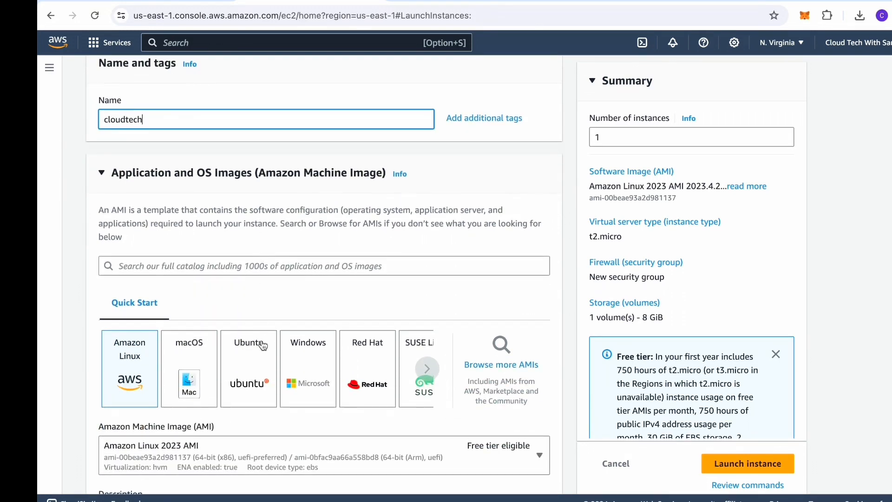
click(247, 369)
click(247, 369)
scroll(102, 343, down, 8)
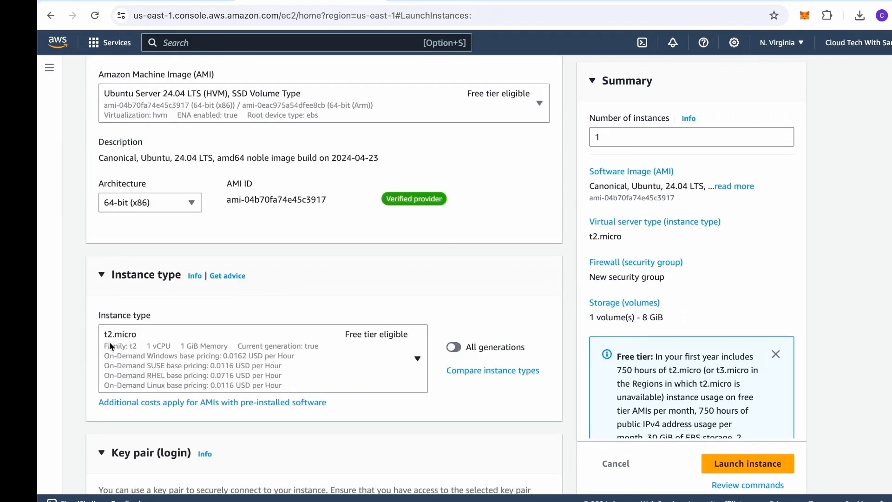
scroll(336, 356, down, 4)
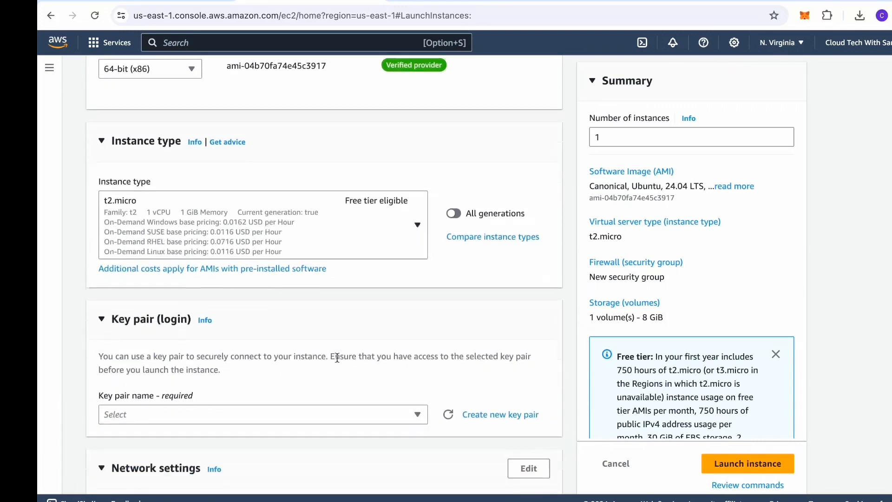
scroll(336, 362, down, 1)
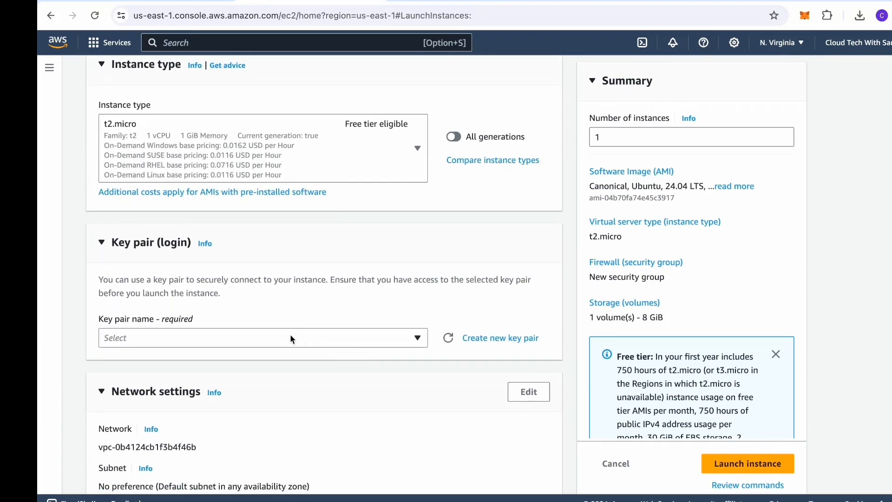
click(317, 335)
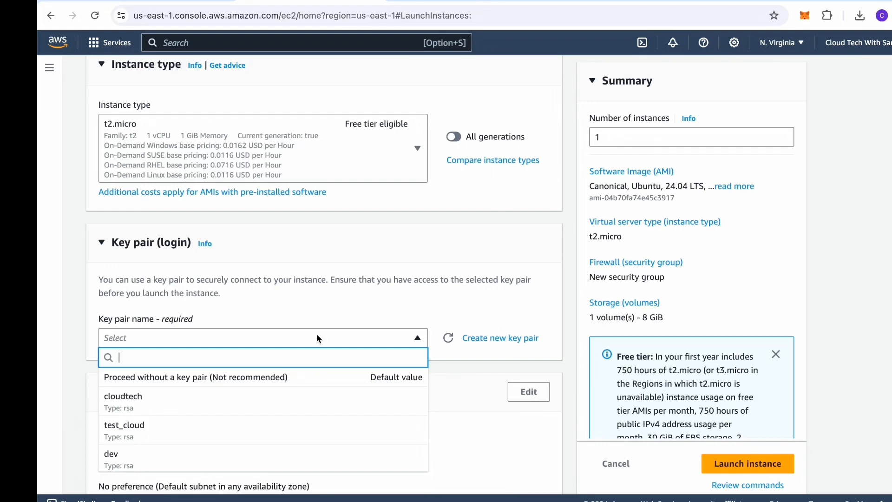
Step: Create a new RSA key pair named cloudtech_test with a .pem file
click(495, 340)
click(495, 340)
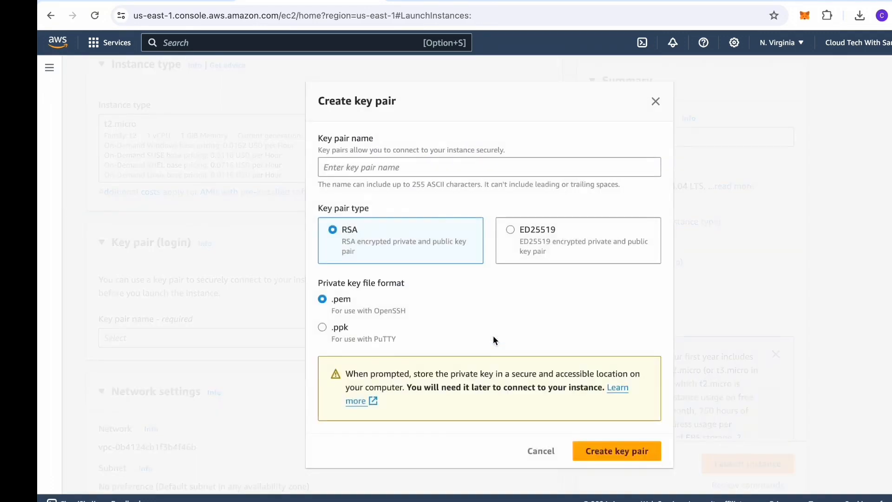
click(405, 169)
text(clo)
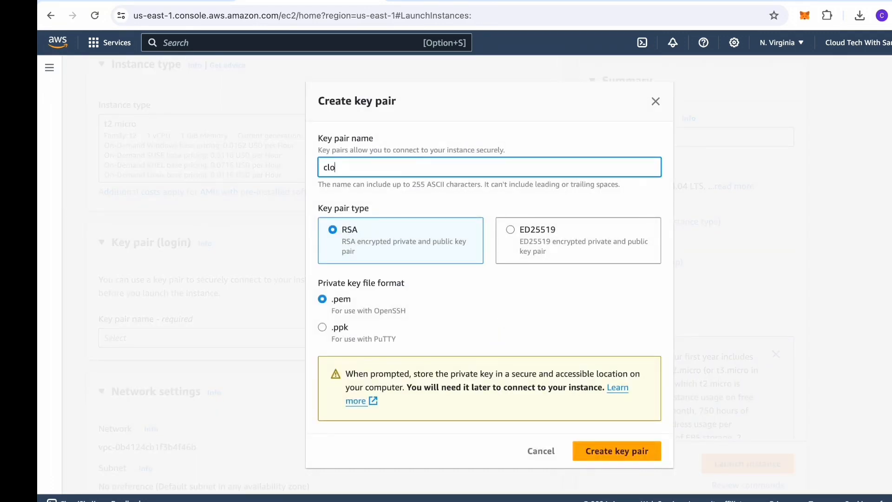
text(udtech)
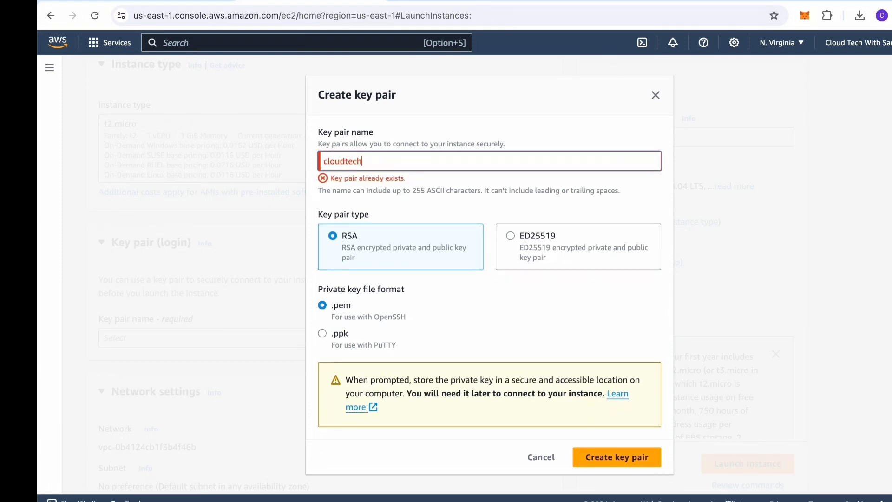
text(_)
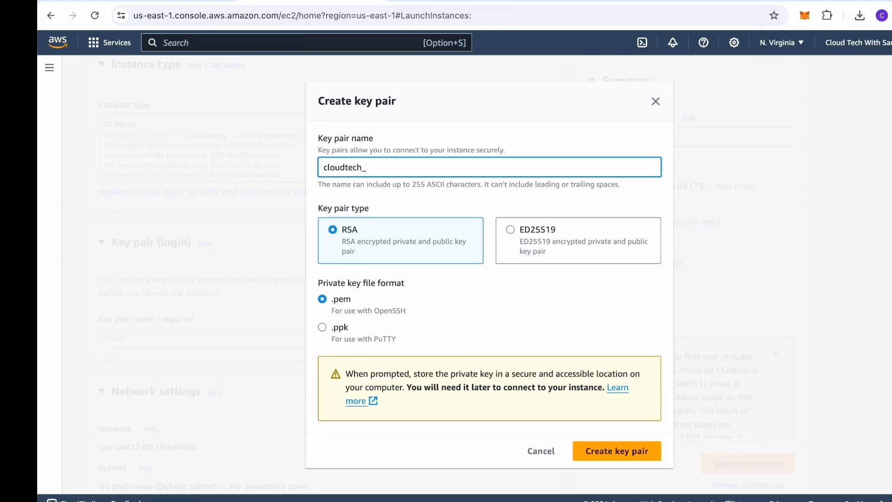
text(test)
click(613, 457)
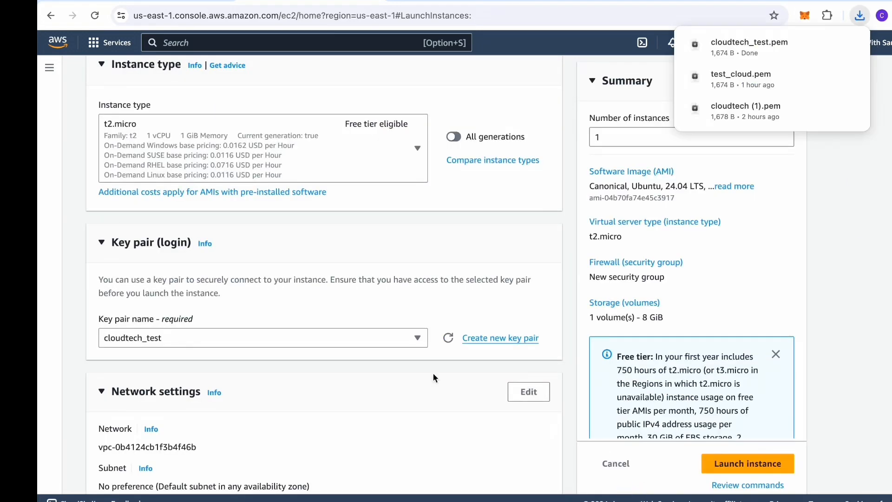
Step: Review the network settings and launch the cloudtech instance
scroll(294, 353, down, 7)
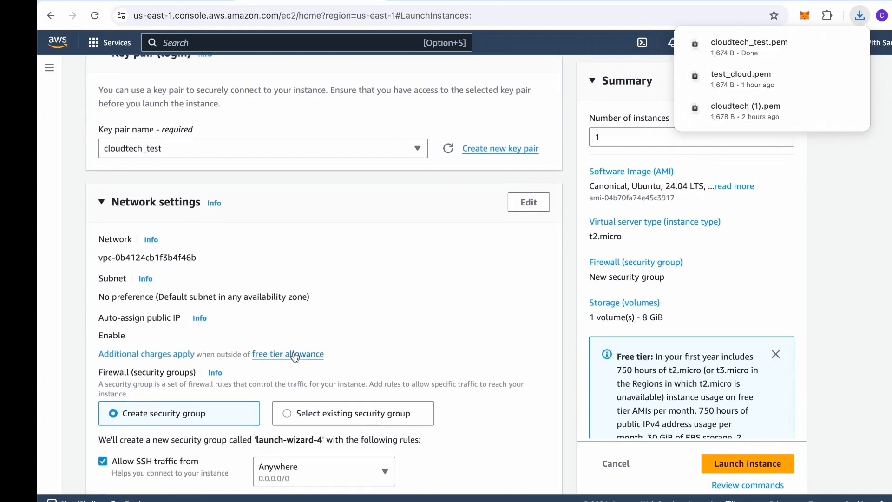
scroll(294, 357, down, 1)
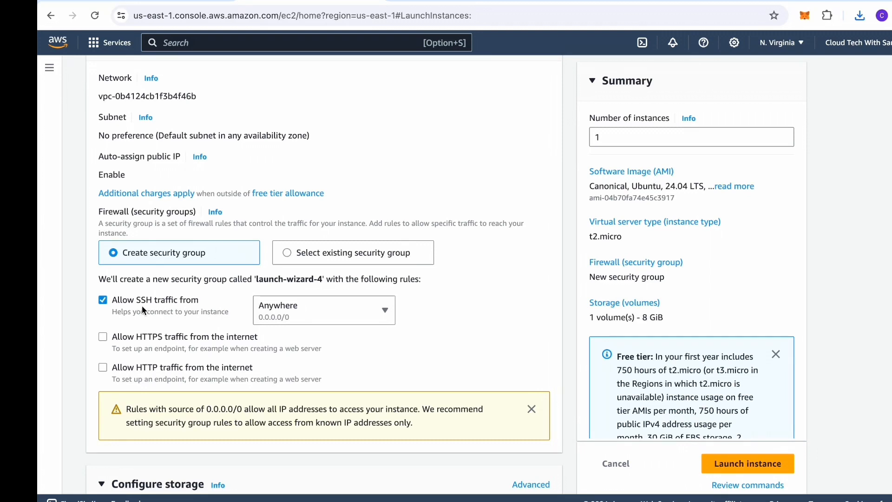
click(737, 464)
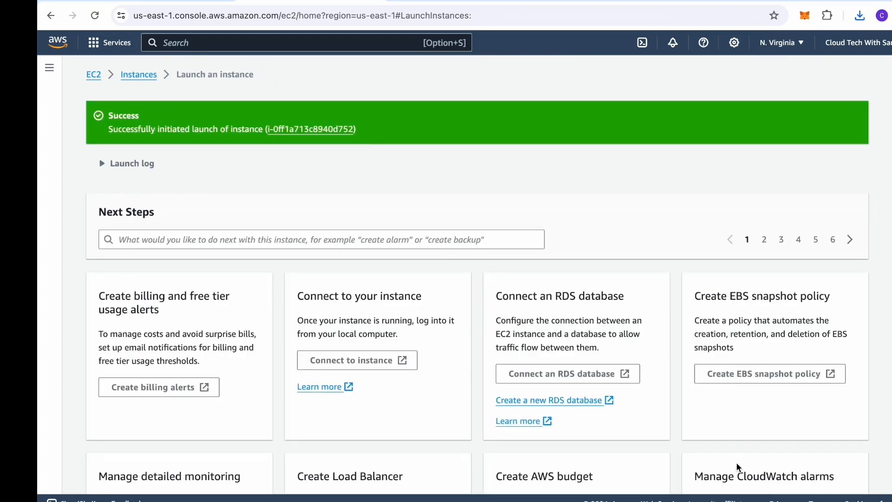
Step: Refresh the instance list until cloudtech shows Running, then open its summary
click(295, 130)
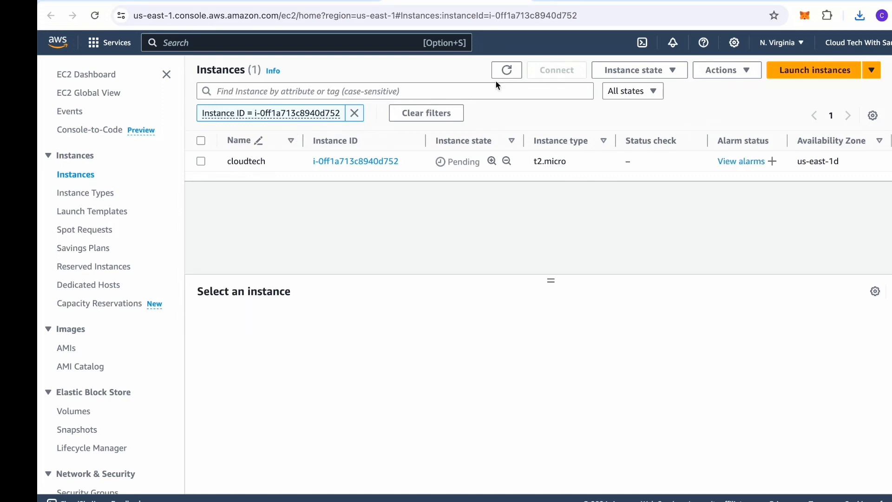
click(509, 72)
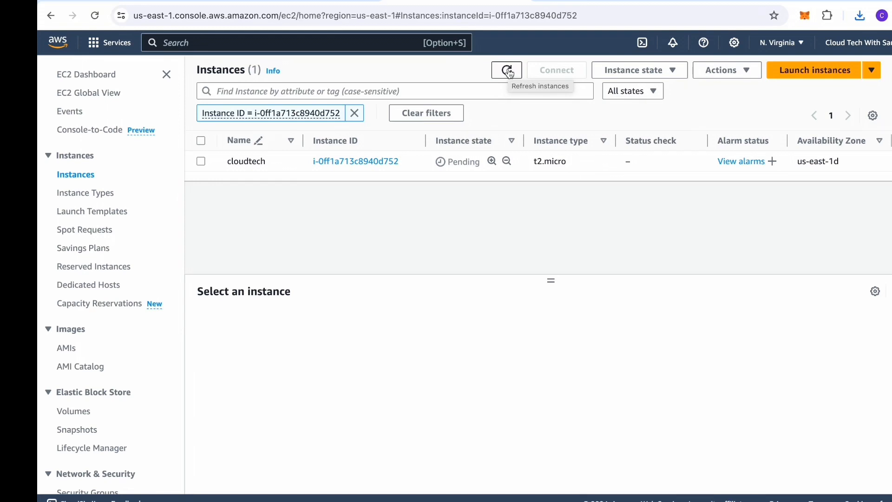
click(508, 71)
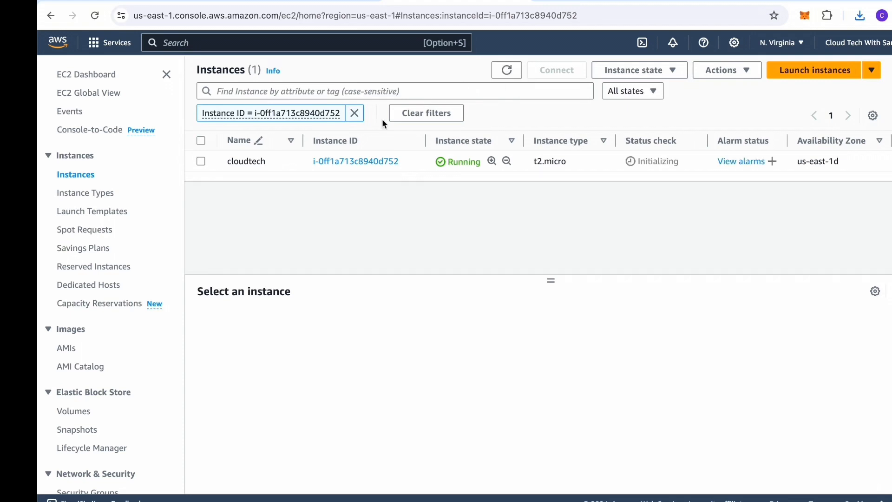
click(358, 162)
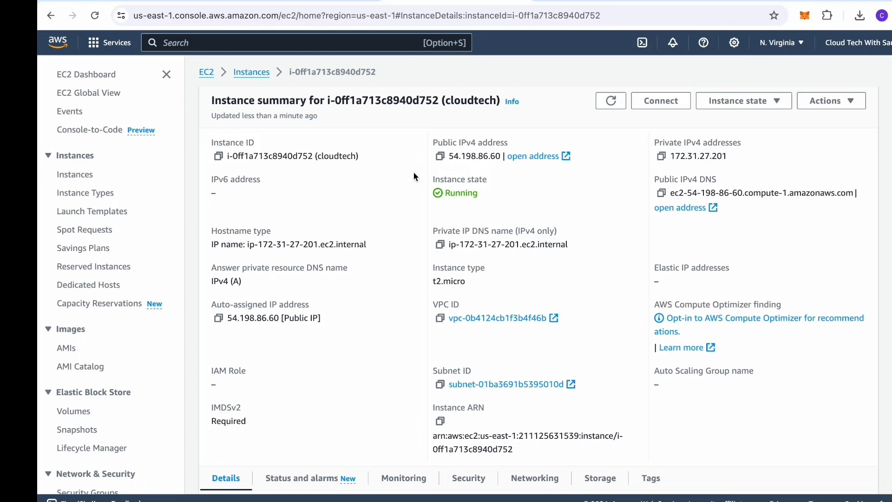
Step: Show cloudtech's Security tab with group launch-wizard-4 and its port 22 inbound rule
click(470, 482)
scroll(469, 482, down, 6)
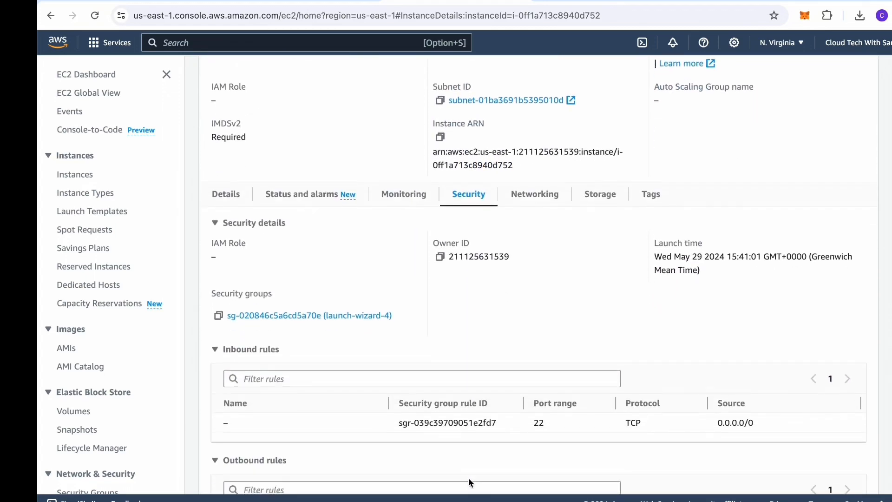
scroll(469, 482, down, 3)
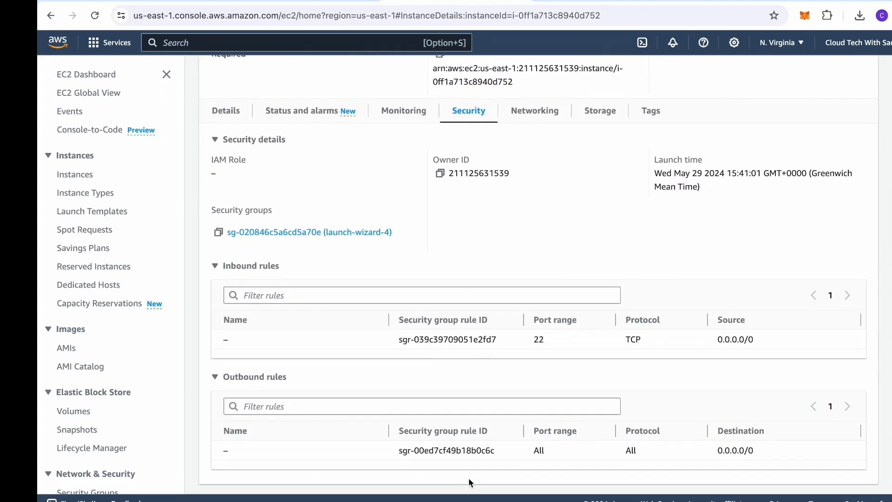
scroll(470, 482, up, 8)
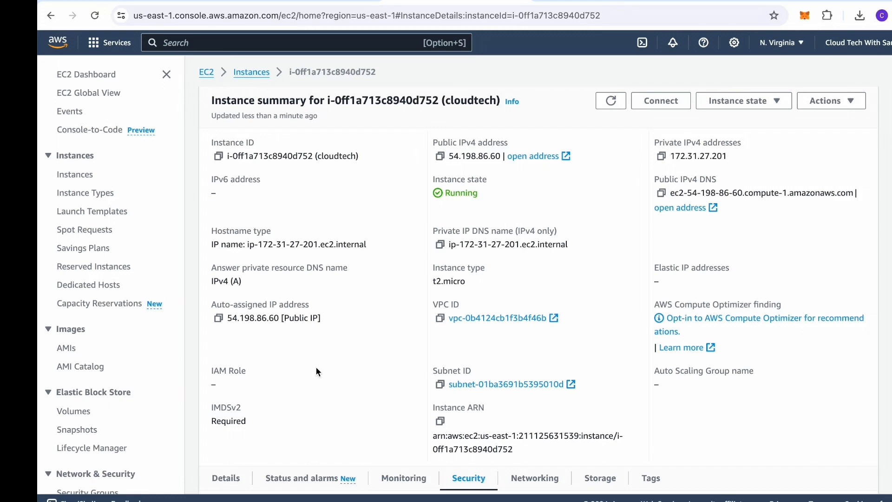
scroll(317, 371, down, 5)
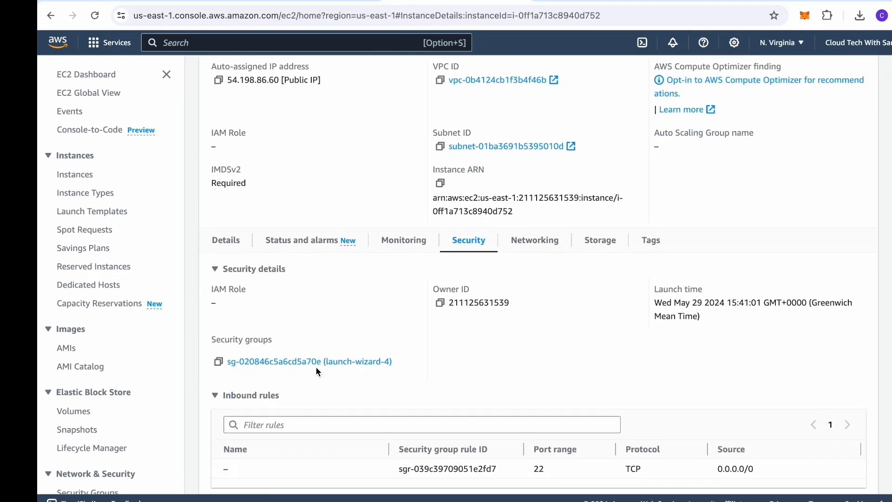
scroll(317, 368, up, 5)
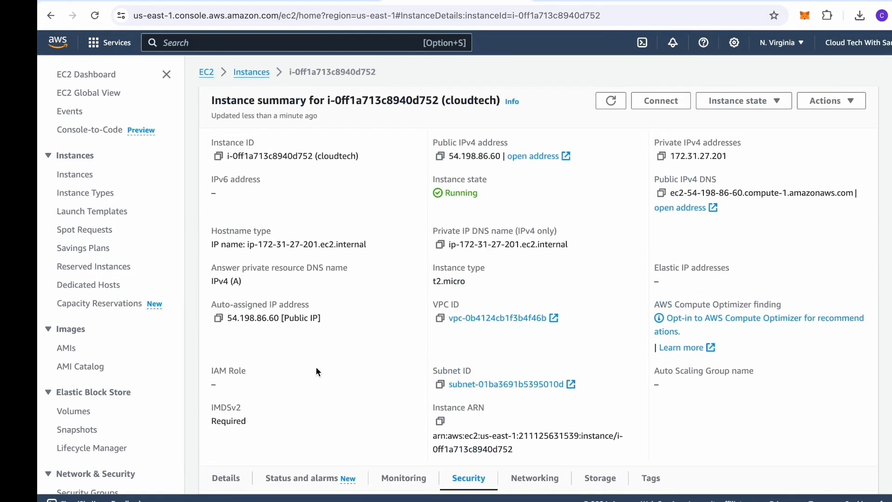
click(250, 73)
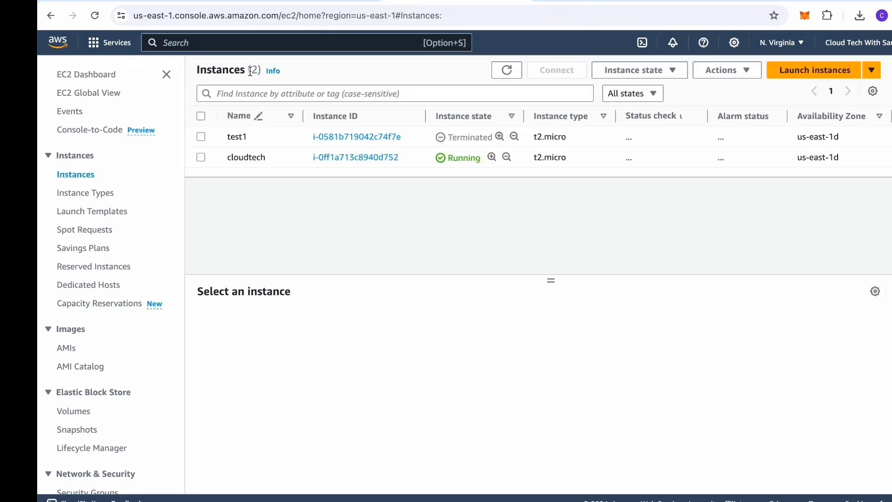
click(352, 158)
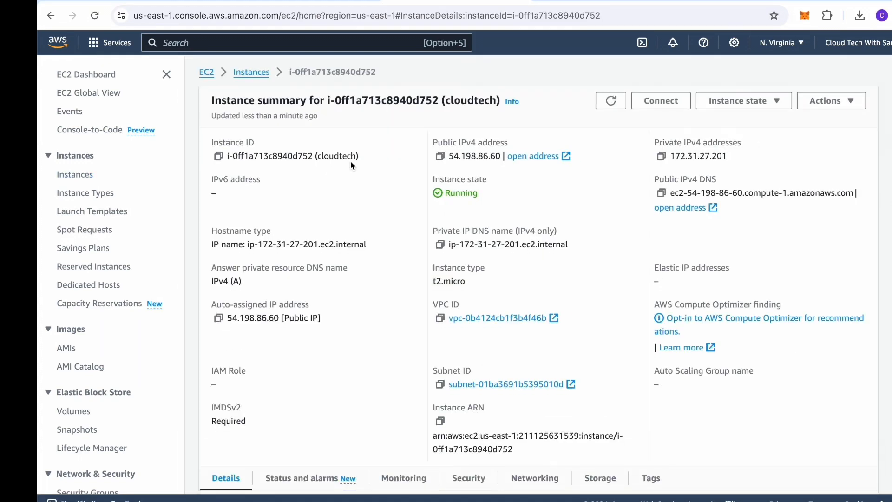
scroll(350, 161, down, 4)
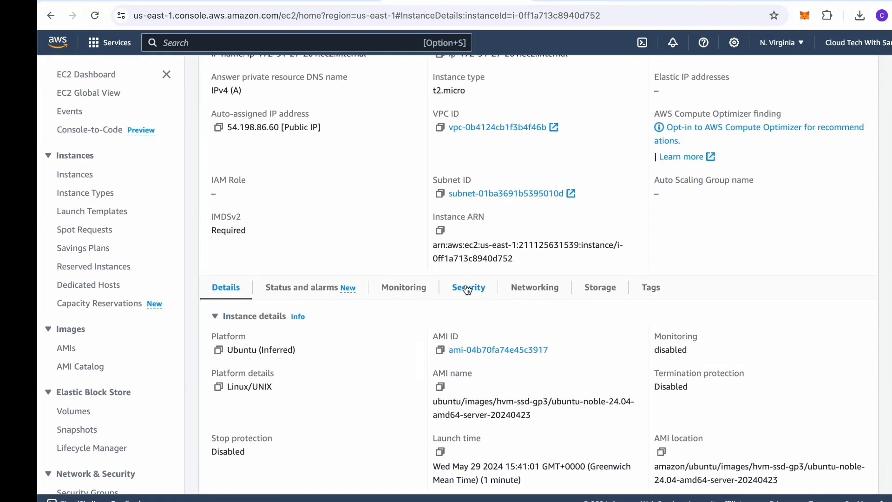
click(467, 289)
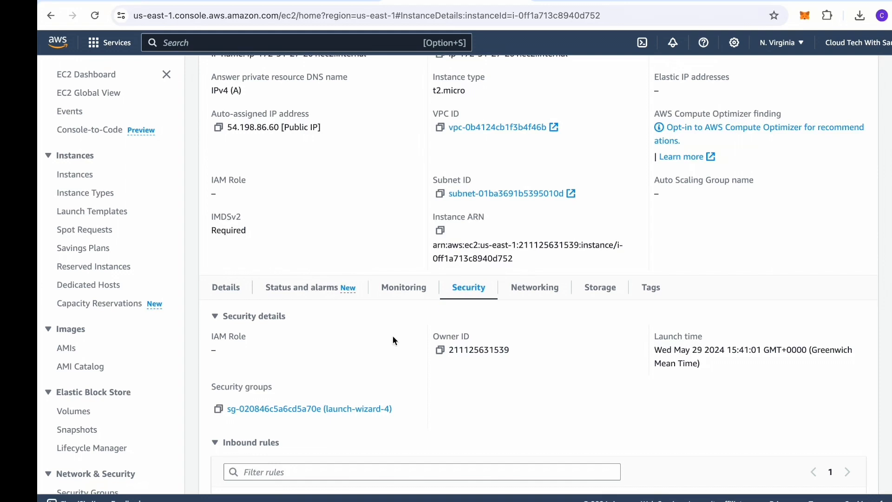
Step: Open security group launch-wizard-4 and start editing its inbound rules
click(318, 409)
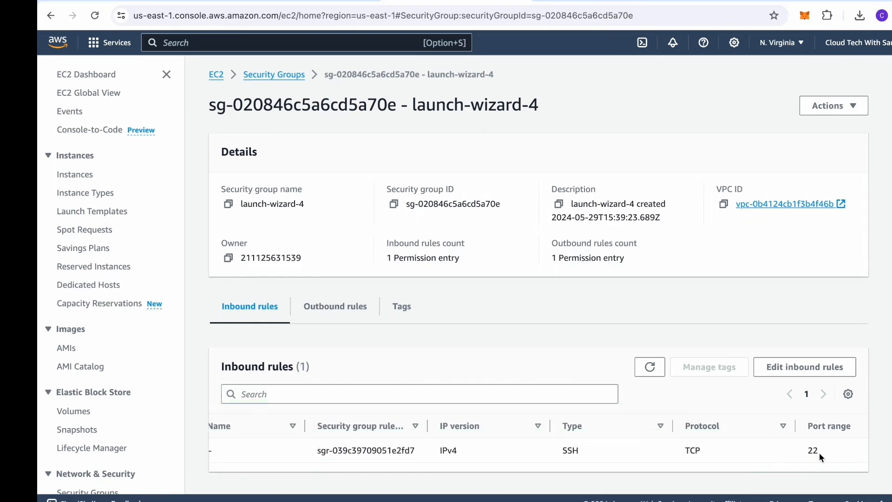
click(811, 366)
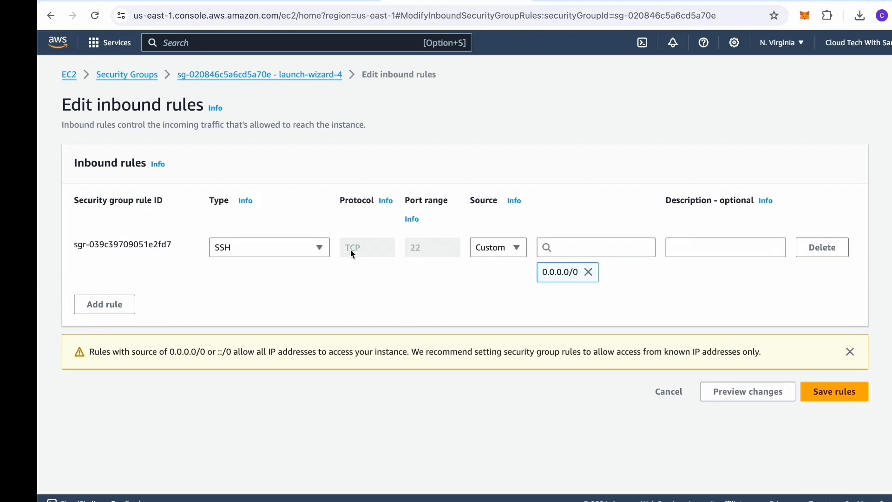
Step: Try SSH source 192.168.1.8/32, restore 0.0.0.0/0, then cancel the inbound rule edits
click(588, 272)
click(562, 250)
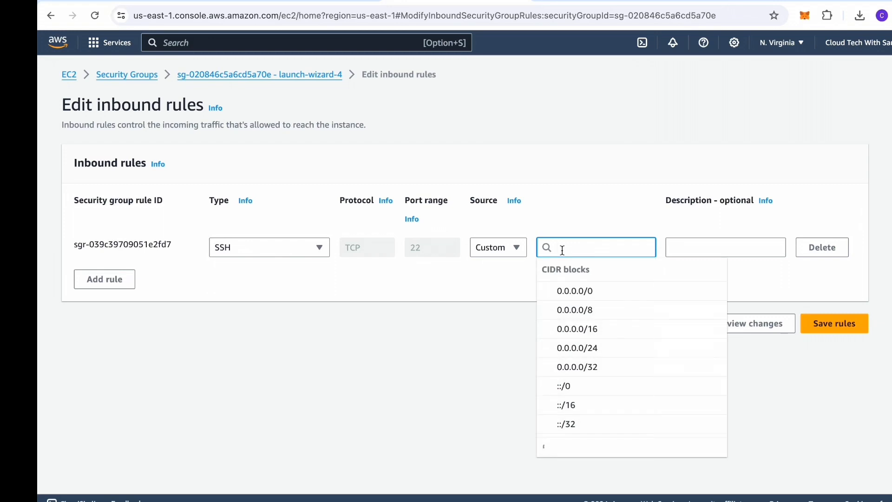
text(192)
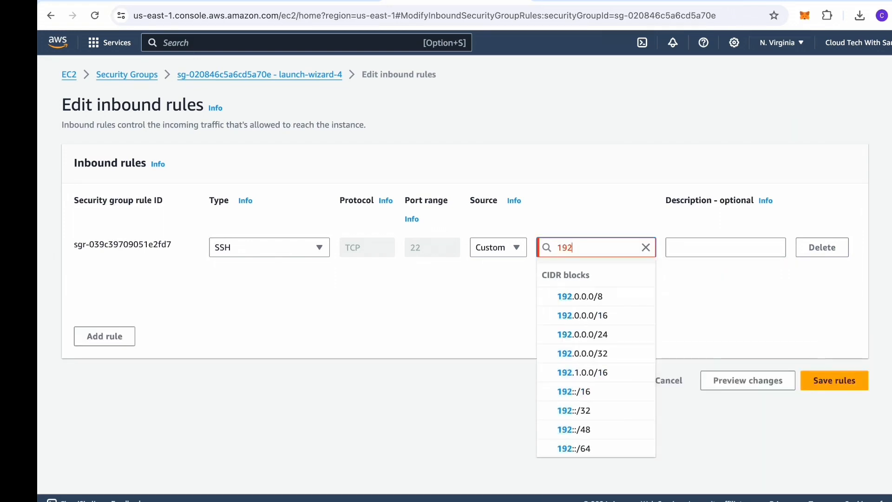
text(.16)
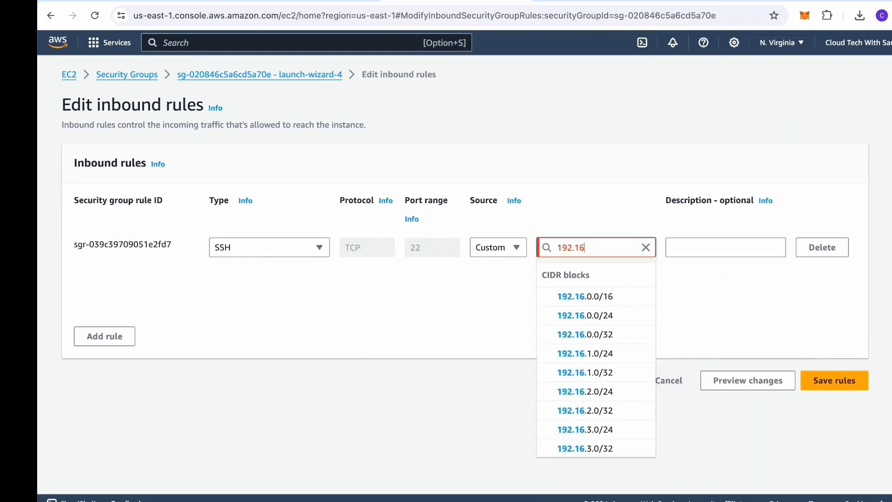
text(8.1.)
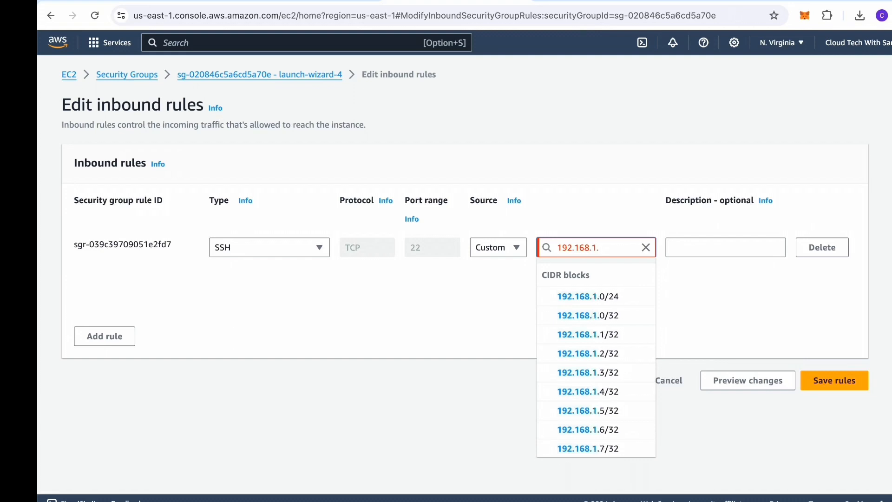
text(8)
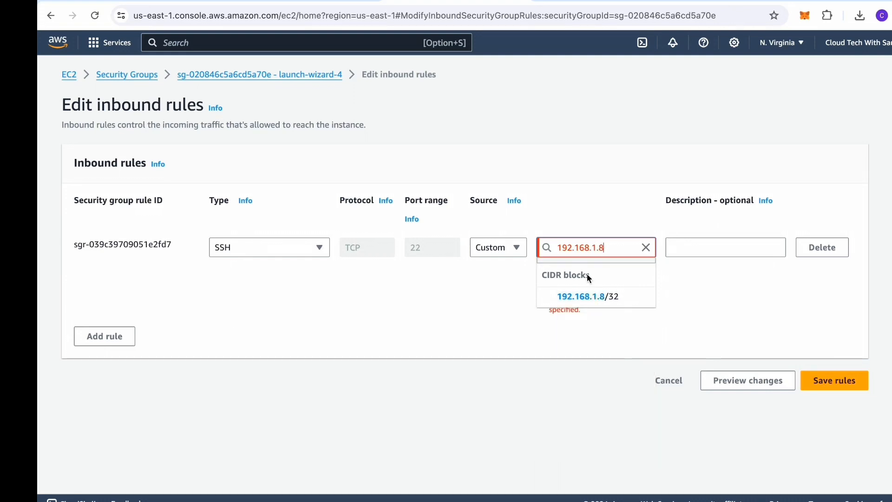
click(598, 301)
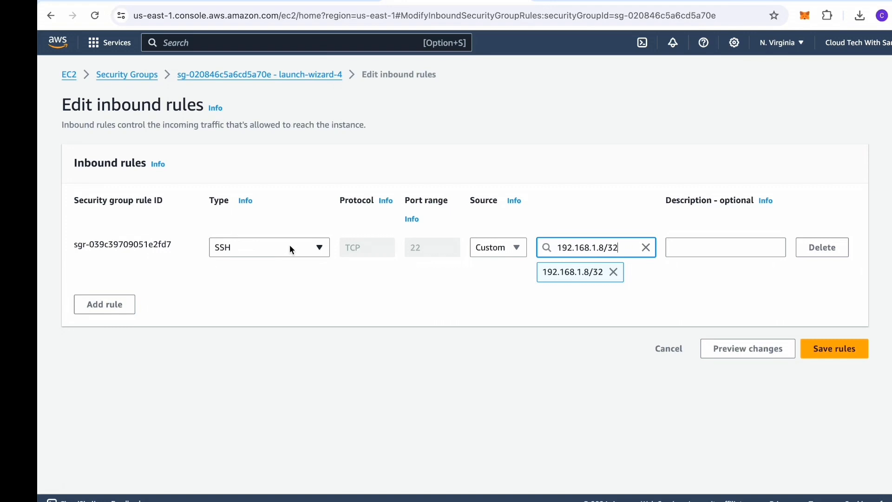
click(647, 249)
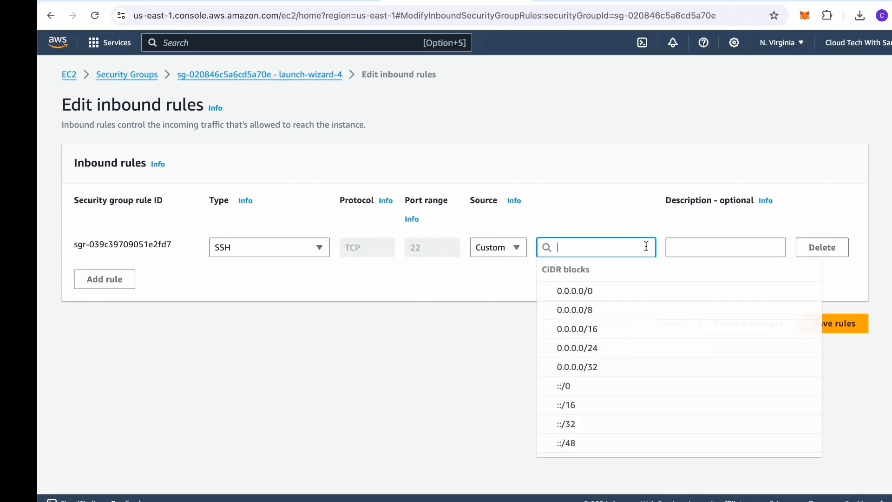
click(586, 291)
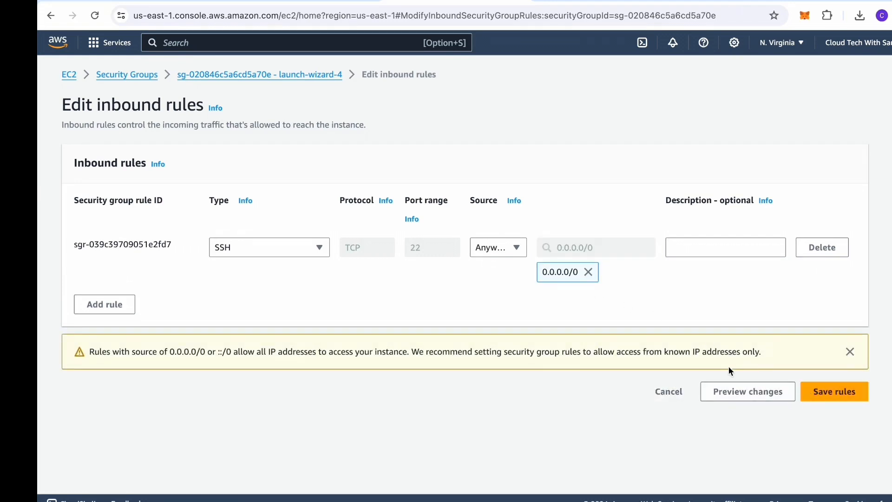
click(665, 391)
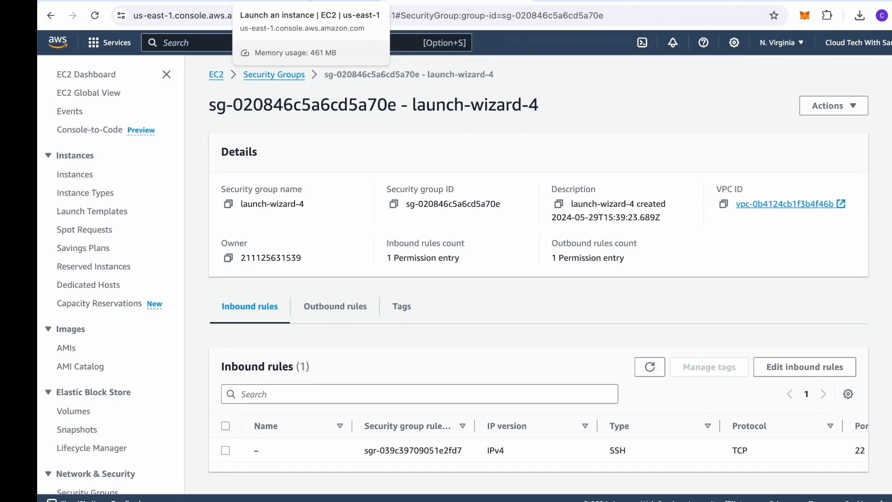
Step: Open the running cloudtech instance's details and its public IPv4 address in a new tab
click(306, 3)
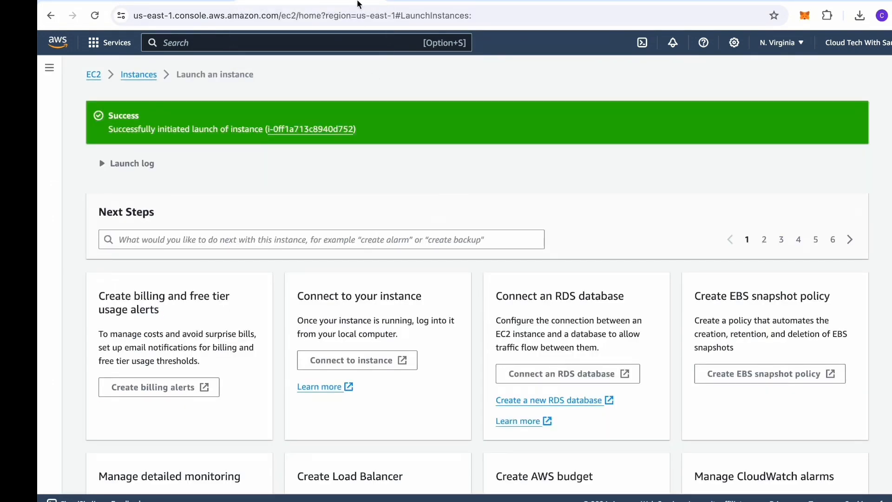
click(446, 2)
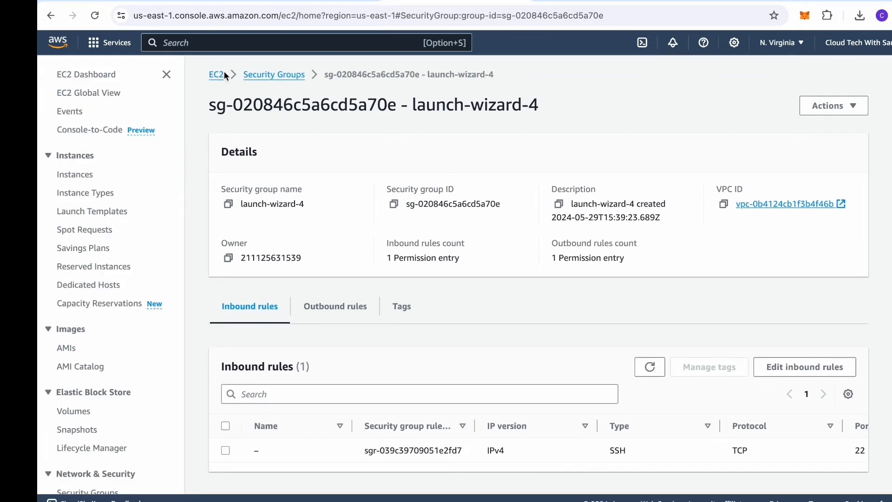
click(220, 74)
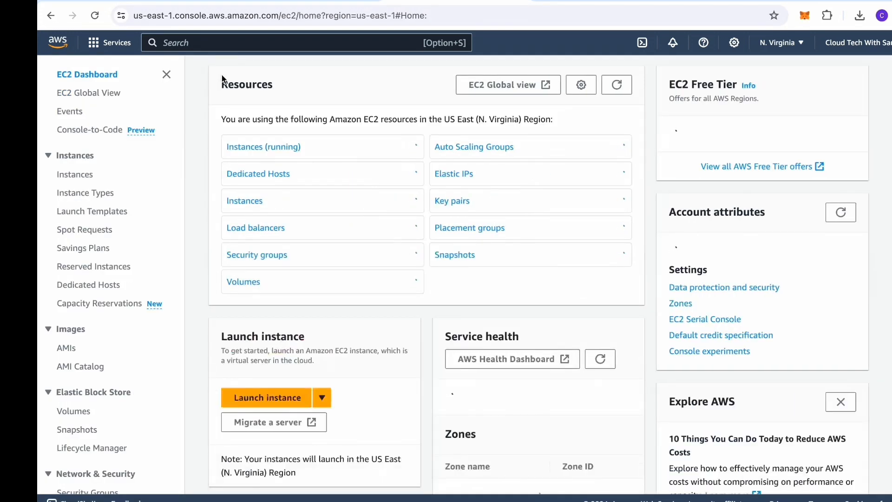
click(285, 148)
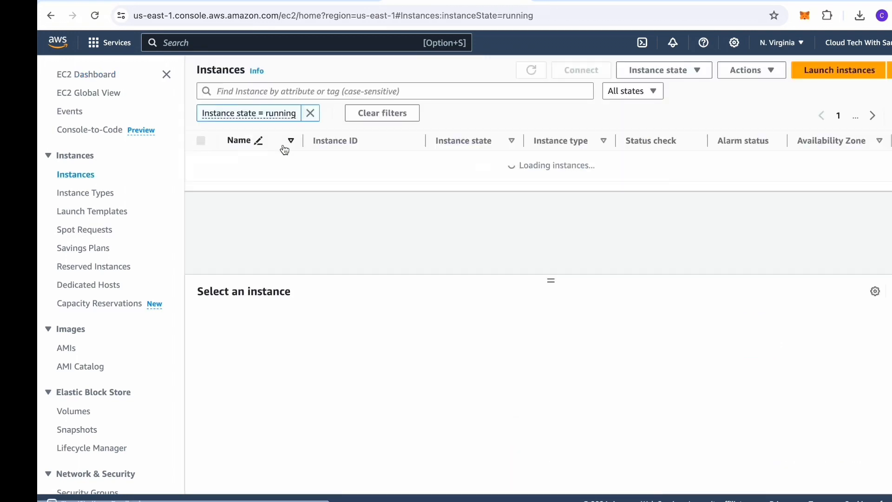
click(372, 164)
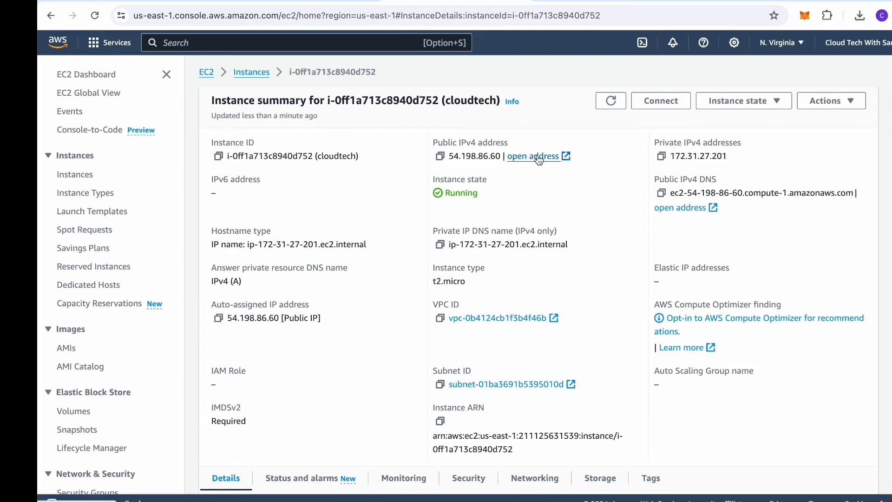
click(539, 158)
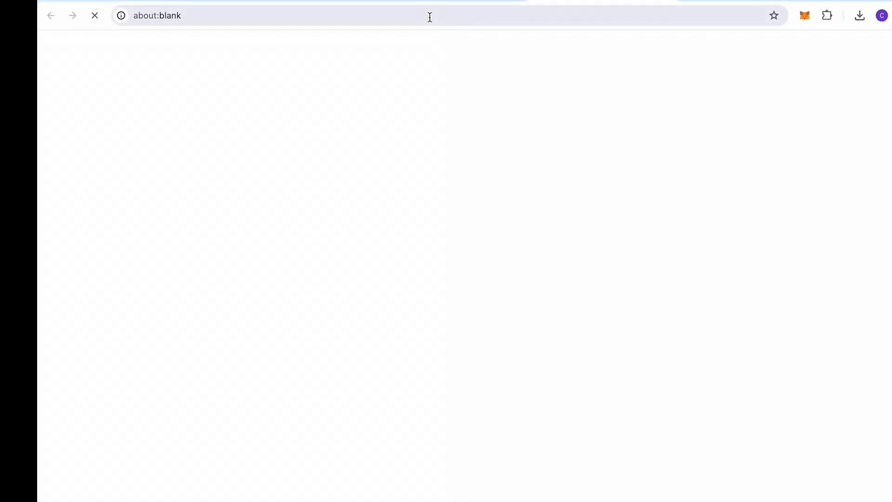
Step: Copy the public IPv4 address 54.198.86.60 from the instance details page
click(453, 0)
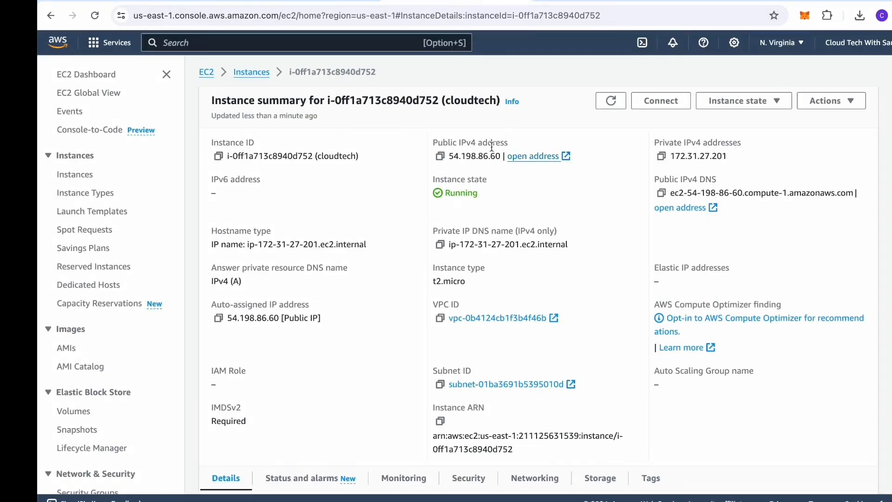
drag(500, 157, 450, 158)
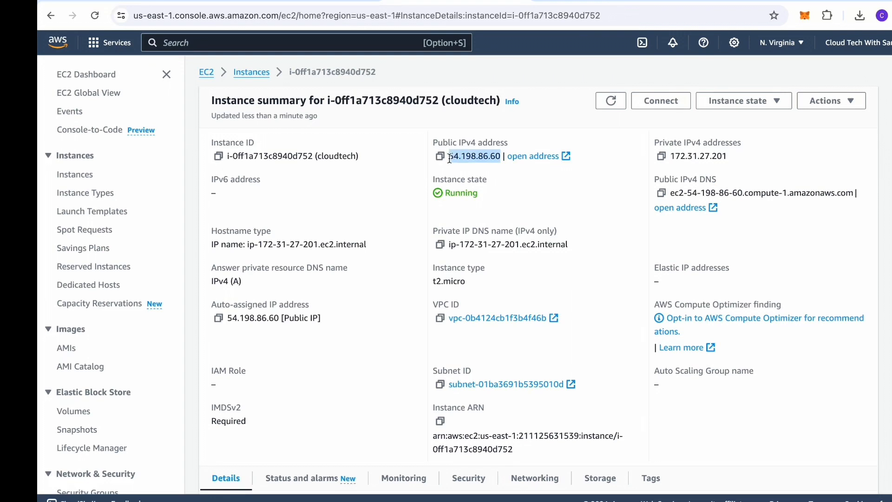
click(556, 1)
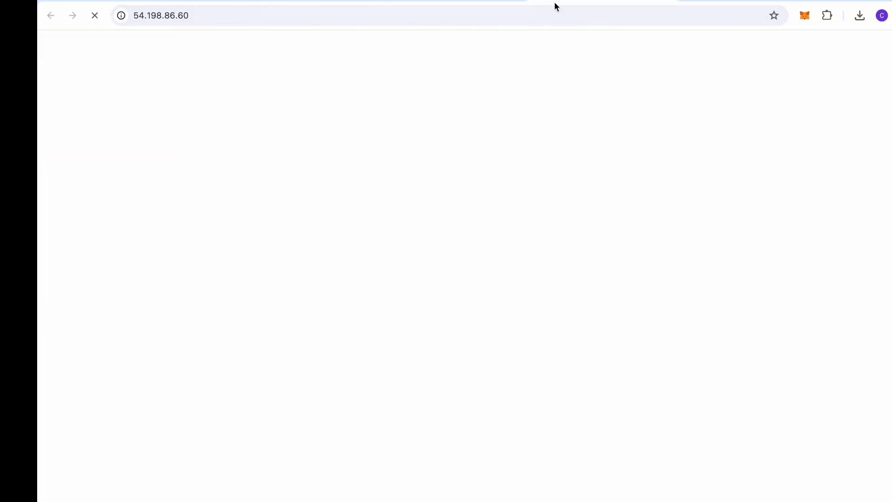
click(349, 18)
key(ctrl+c)
key(BackSpace)
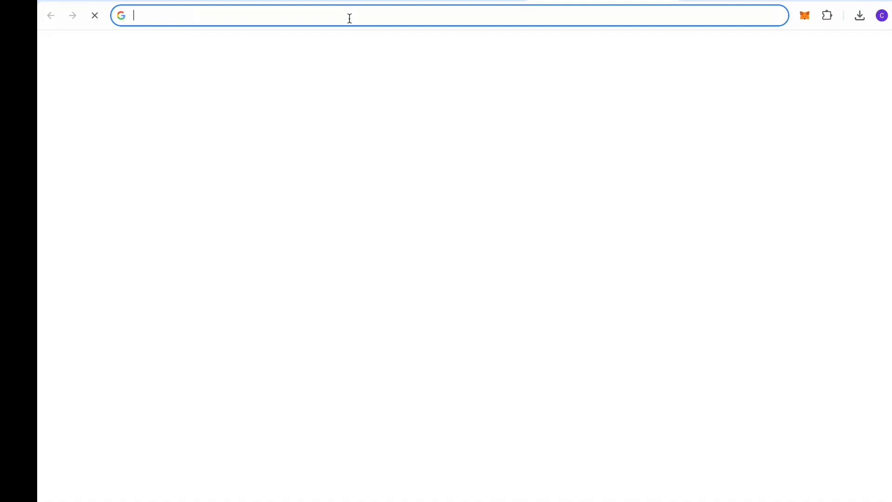
text(h)
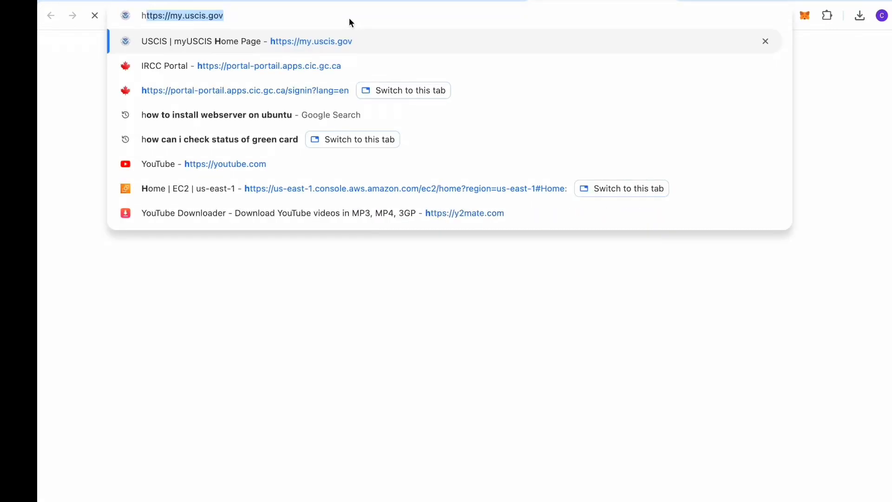
text(tt)
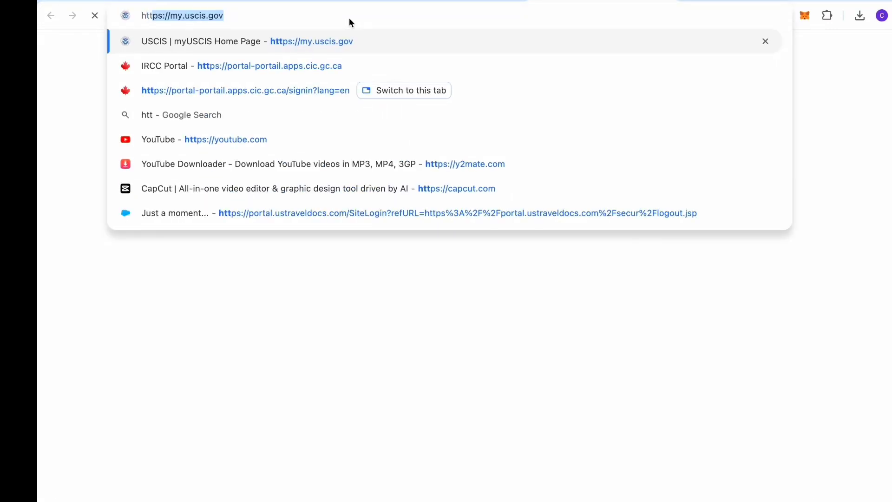
text(p:)
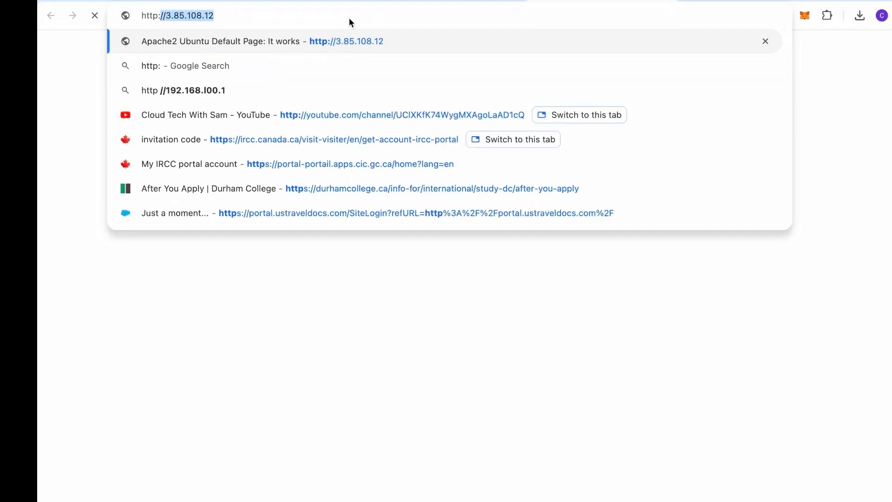
key(BackSpace)
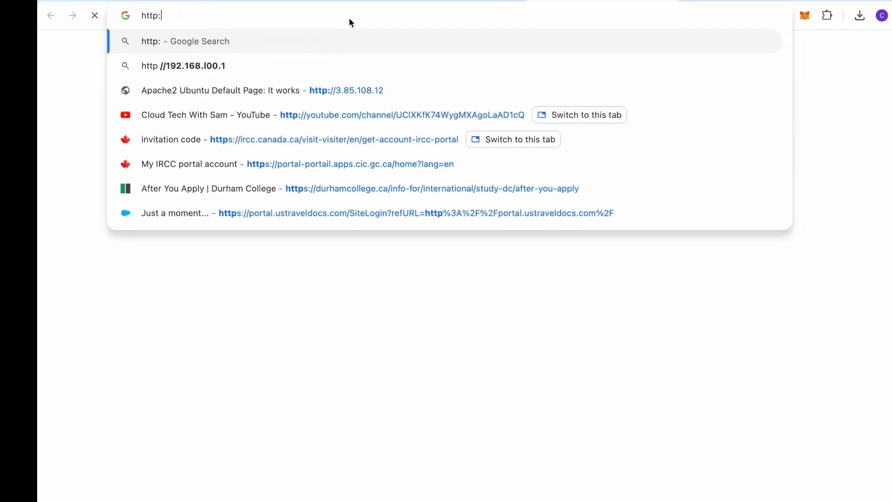
key(ctrl+v)
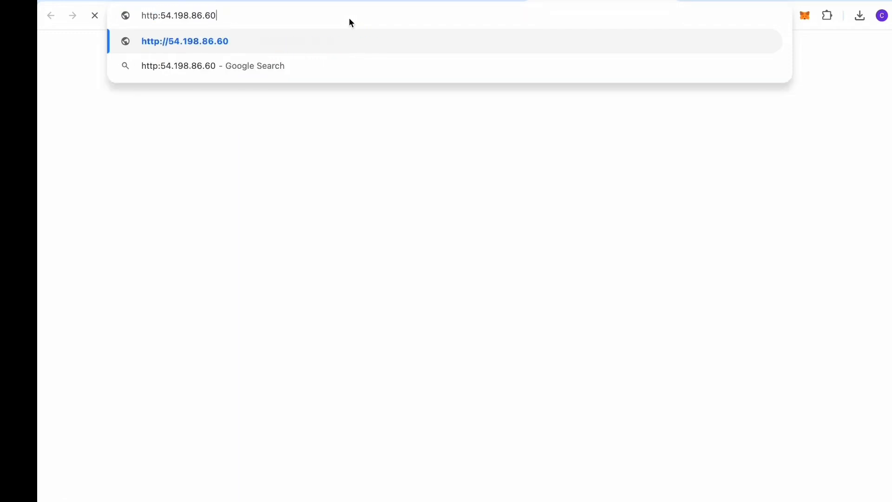
key(Left)
key(Left)
key(Left)
key(Left)
key(Left)
text(//)
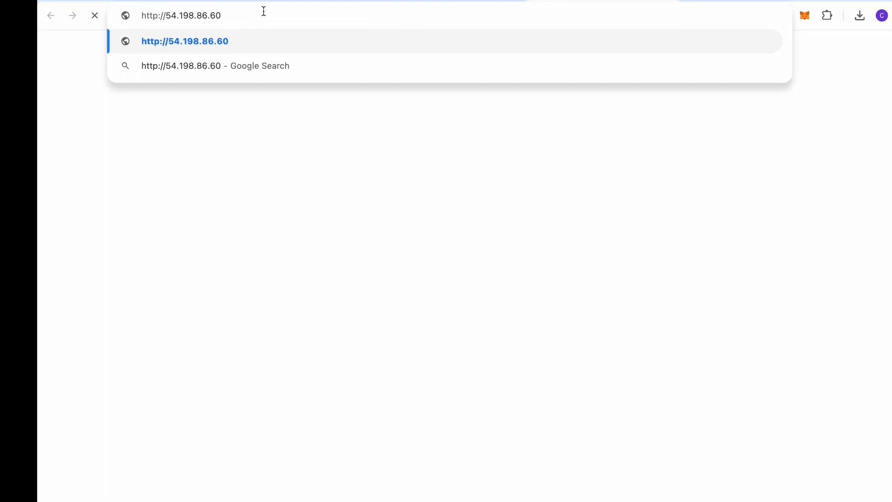
text(:80)
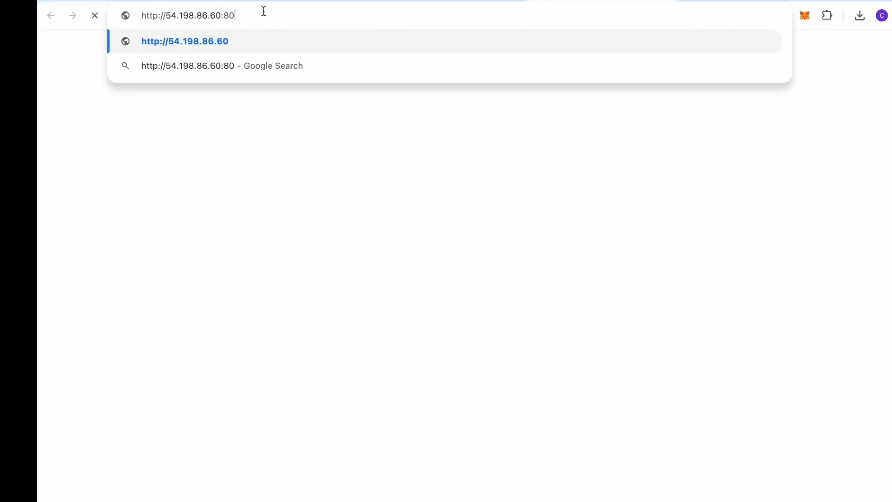
key(Return)
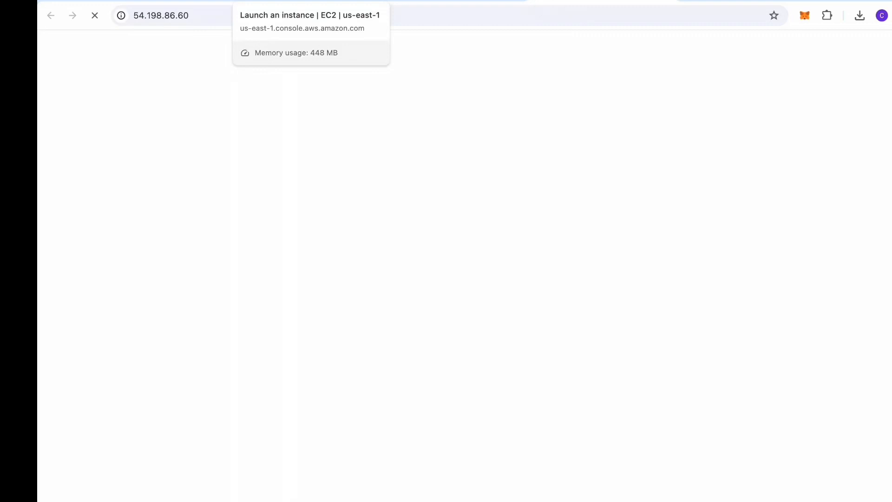
click(311, 1)
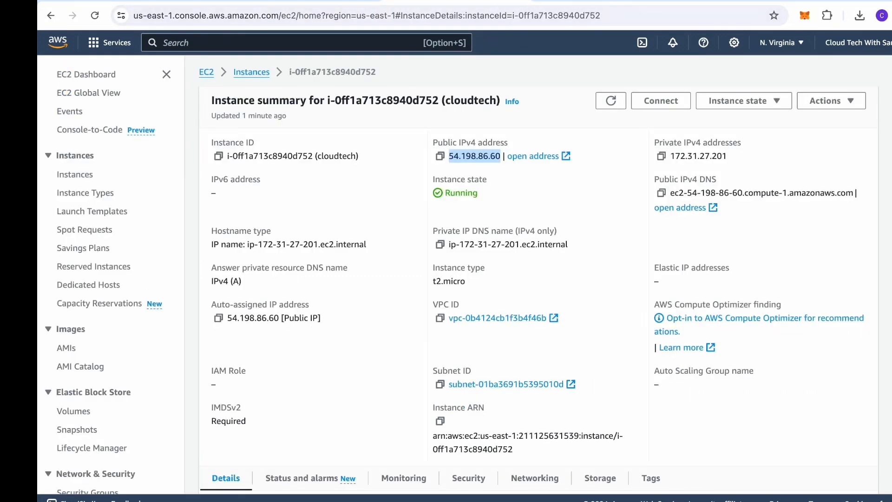
Step: Launch Terminal from system search and run cd Downloads/
key(super+space)
text(ter)
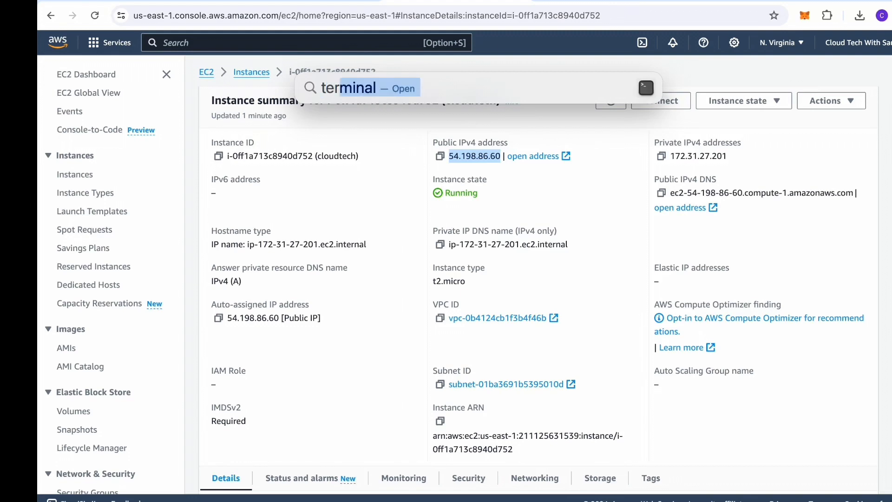
text(min)
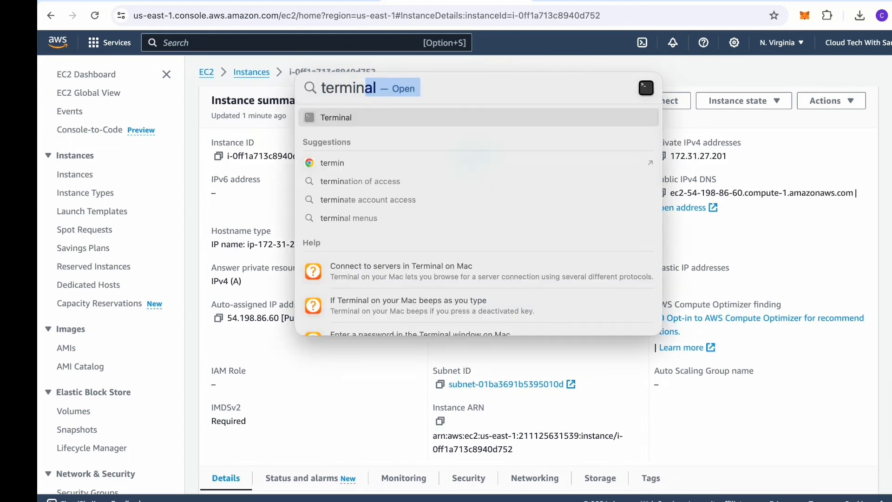
key(Return)
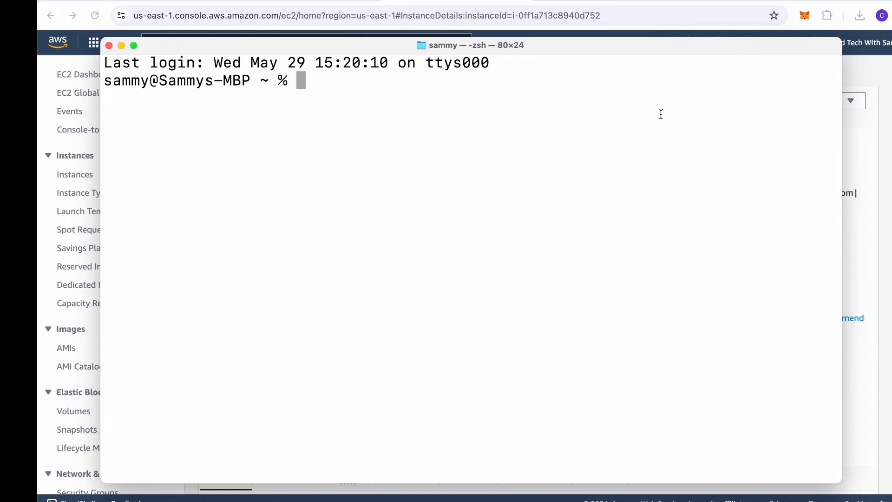
text(cd Dow)
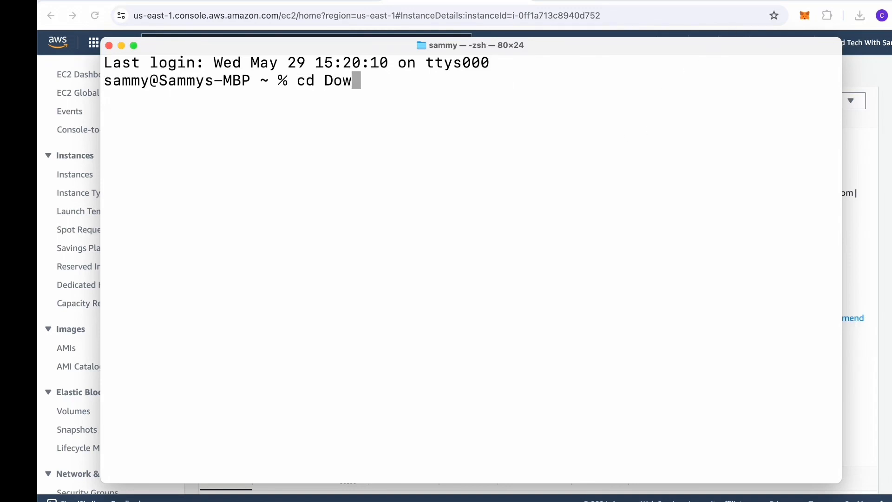
text(n)
key(Tab)
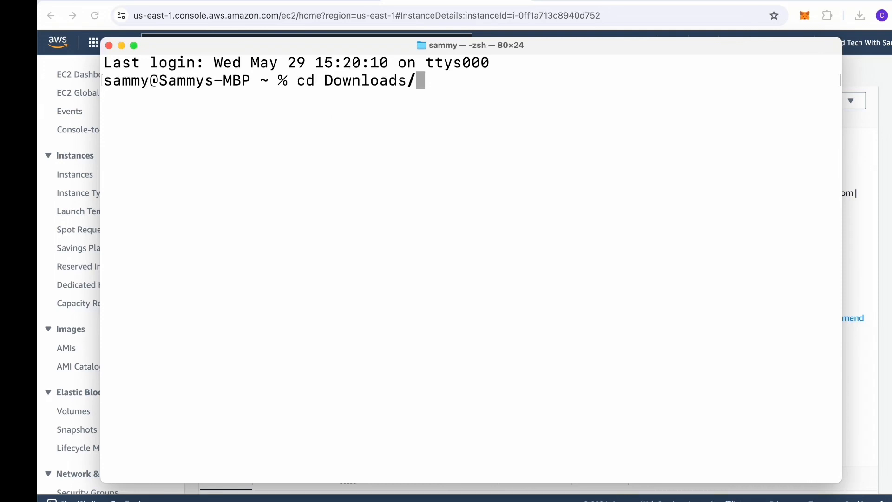
key(Return)
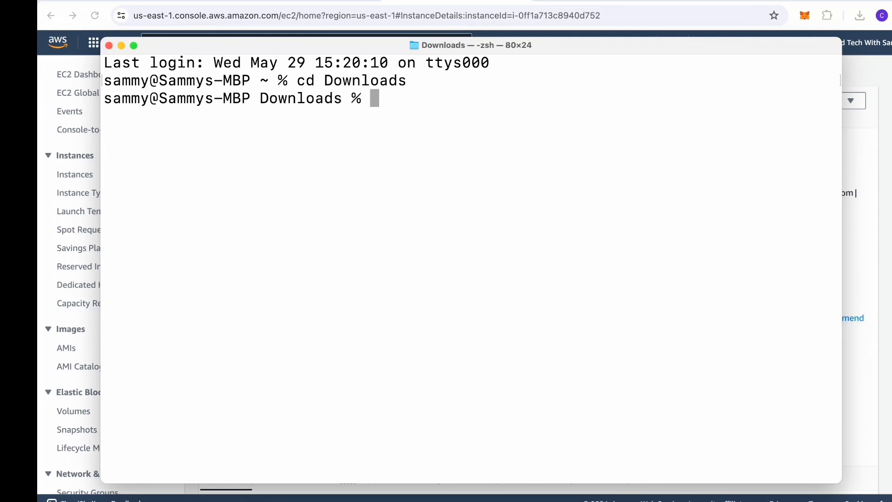
Step: Apply chmod 400 to cloudtech_test.pem after the mistyped cloudtech_tech.pem attempt fails as not found
text(chm)
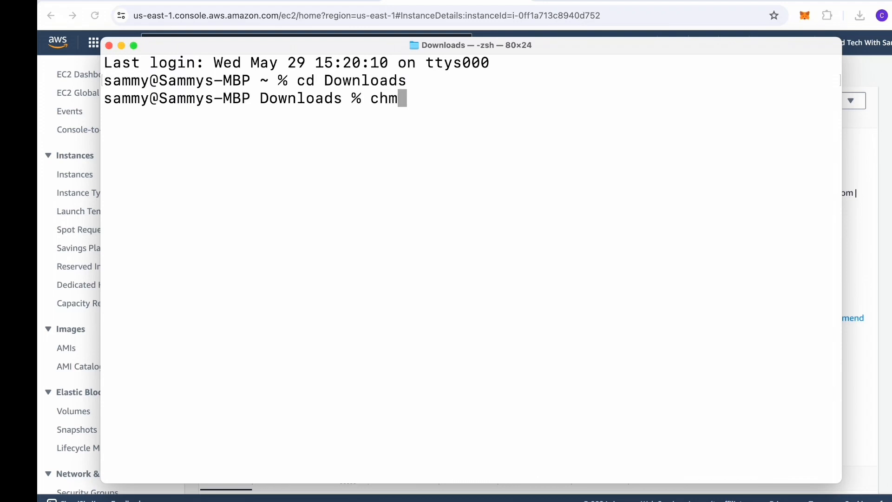
text(od 400 )
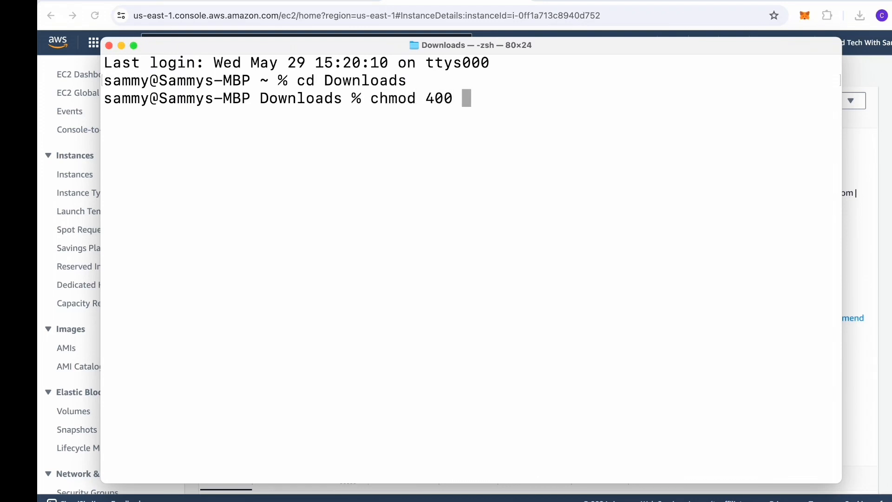
text(cloudte)
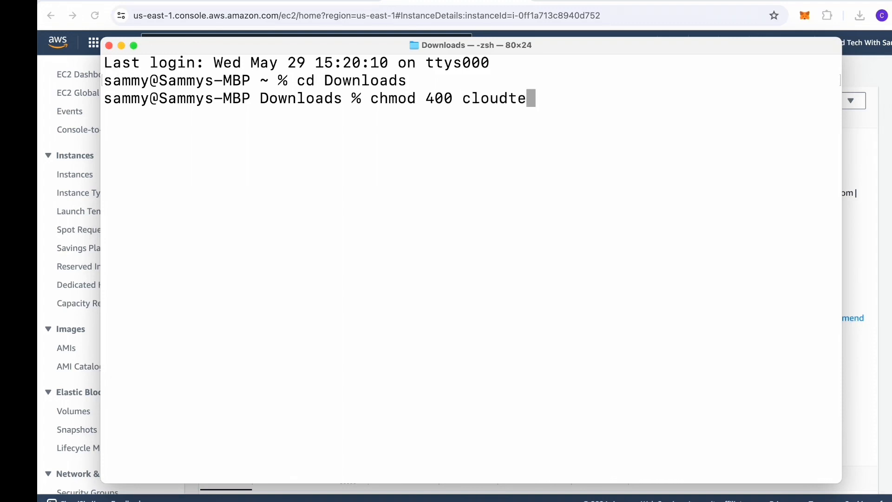
text(ch)
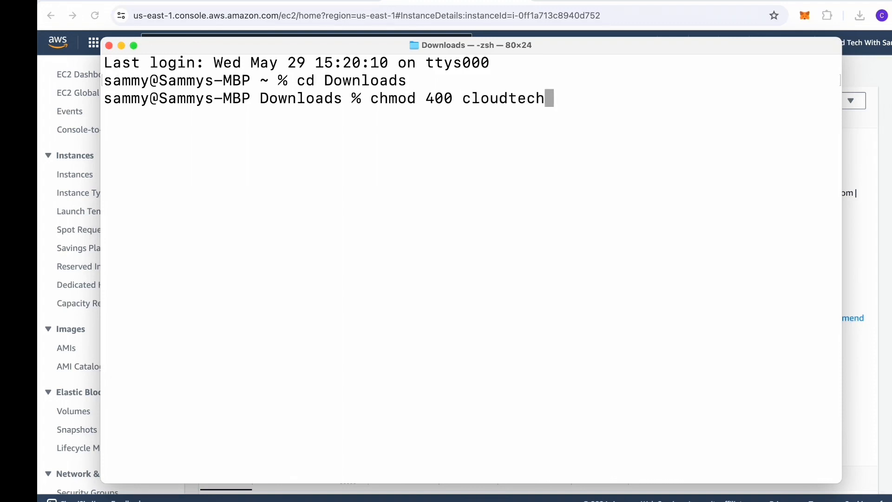
text(_tech)
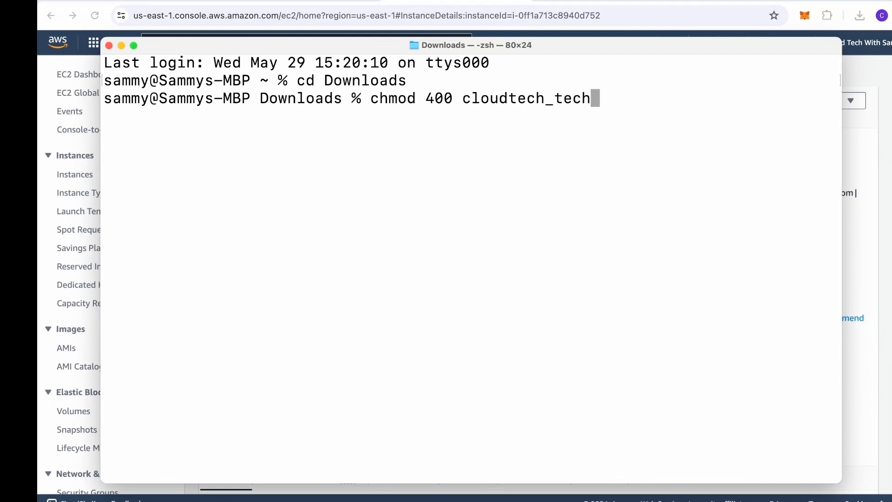
text(.pem)
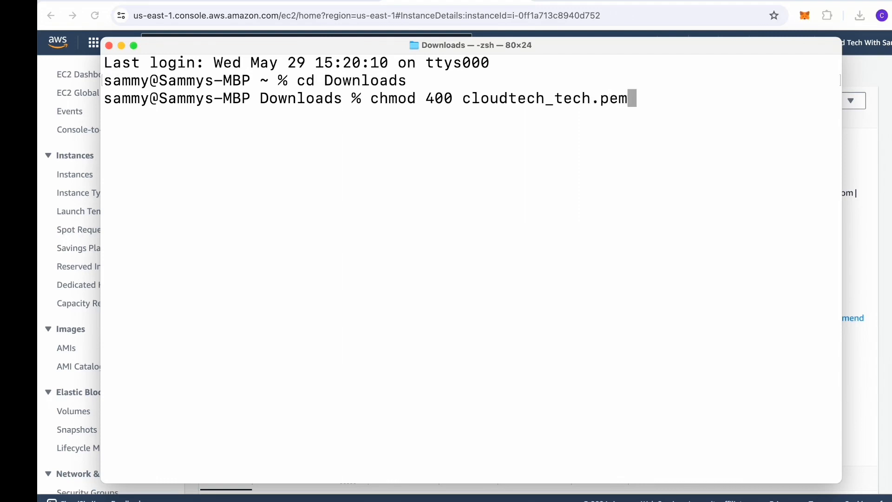
key(Return)
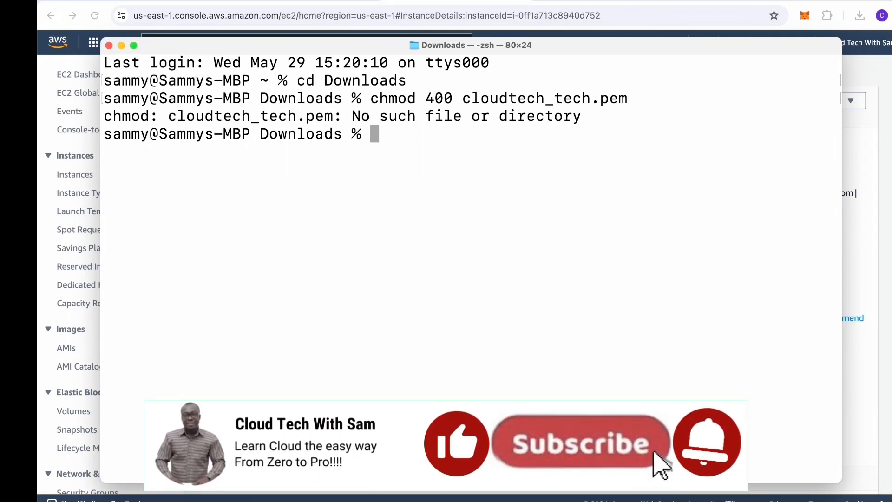
text(ch)
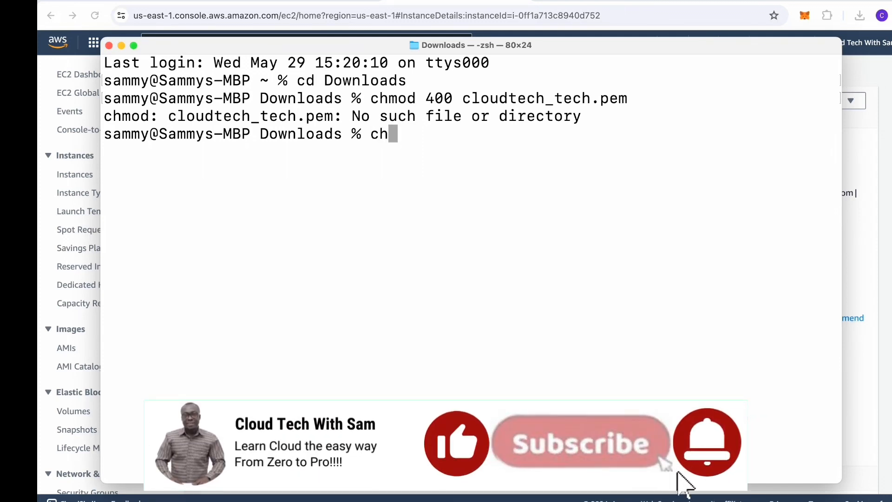
text(mod )
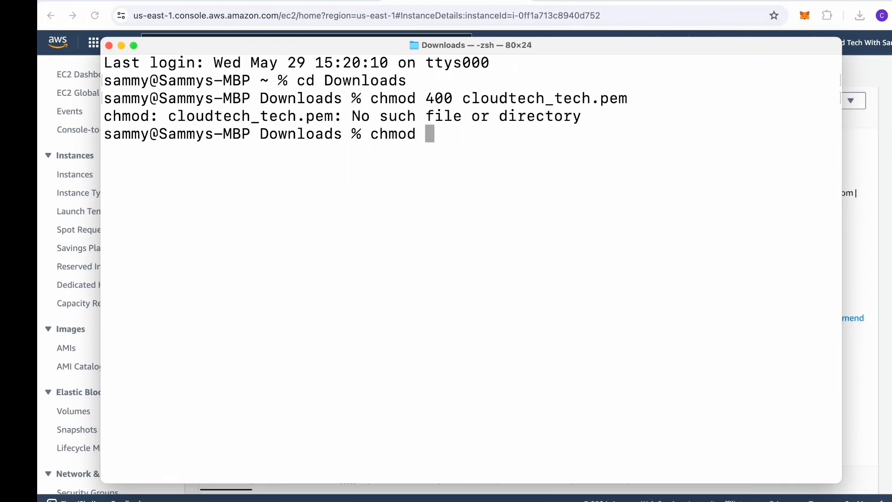
text(400)
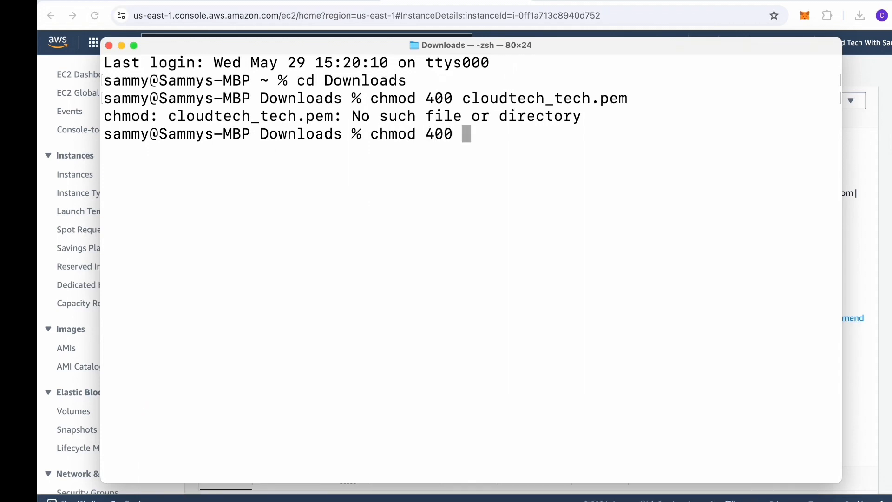
text( clou)
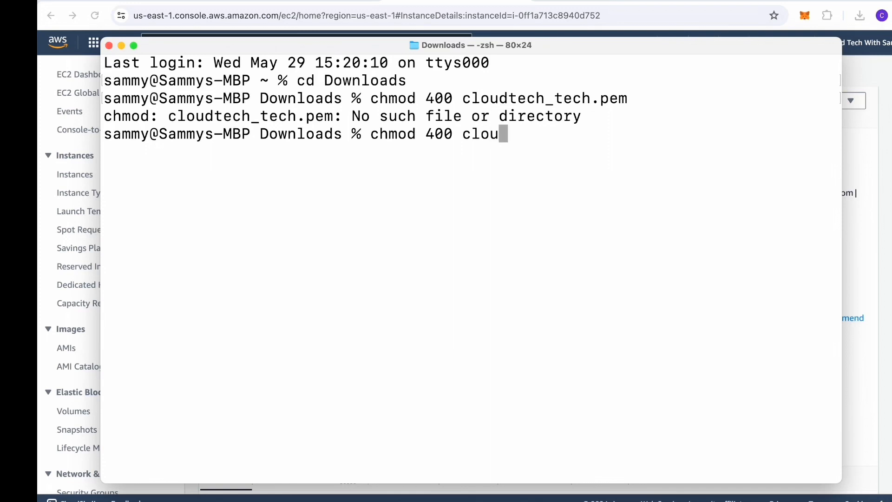
text(dtech)
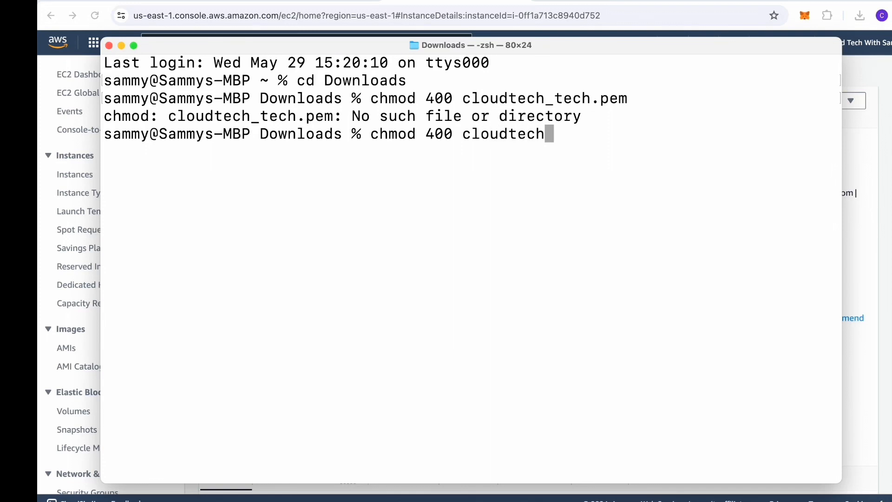
text(_te)
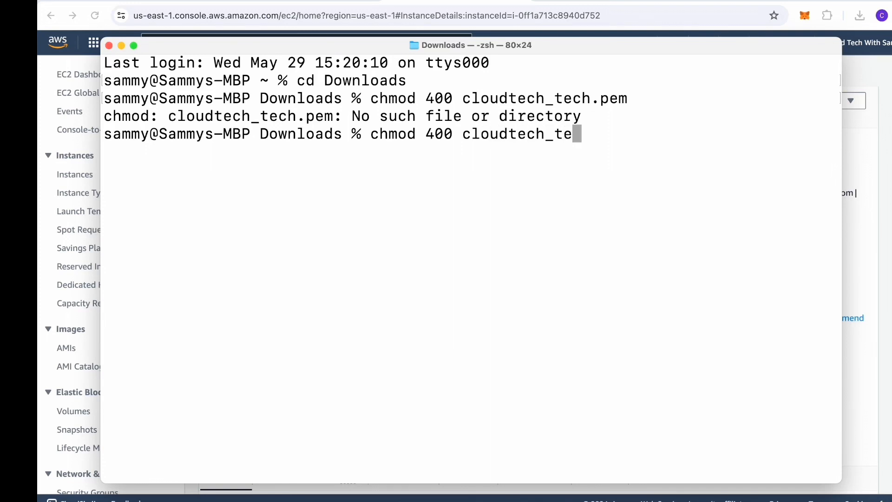
text(st.pem)
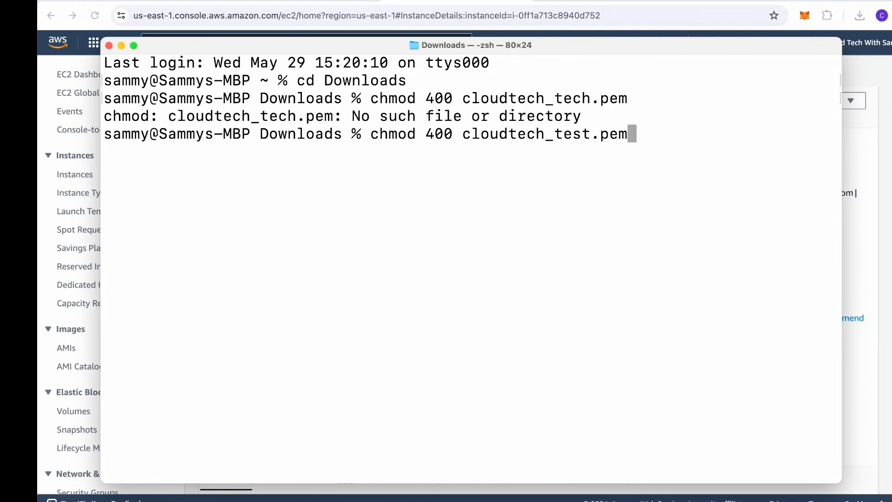
key(Return)
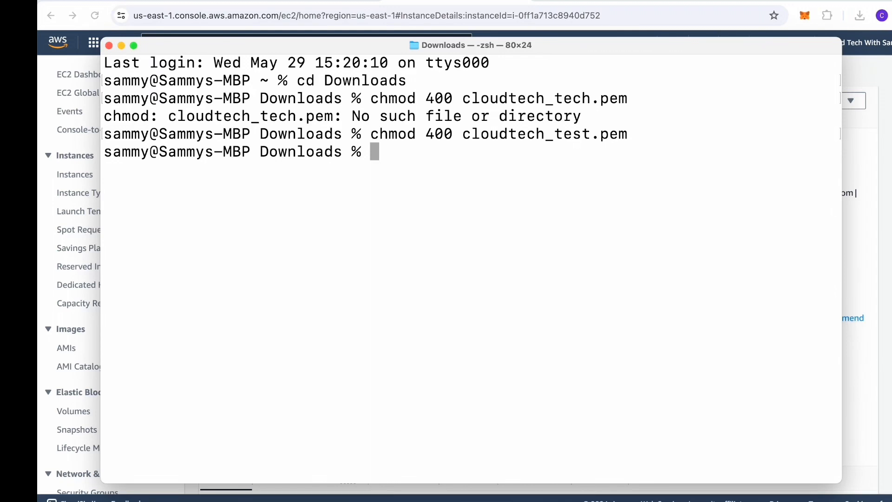
text(ssh)
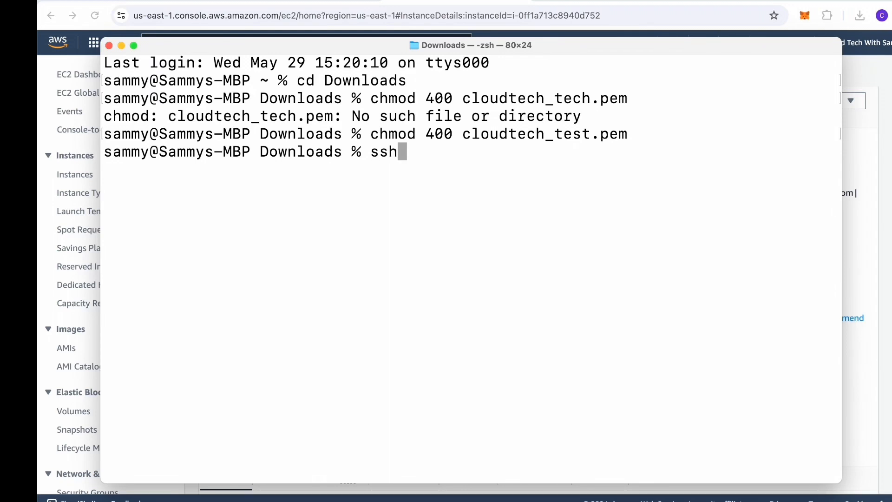
text( -i )
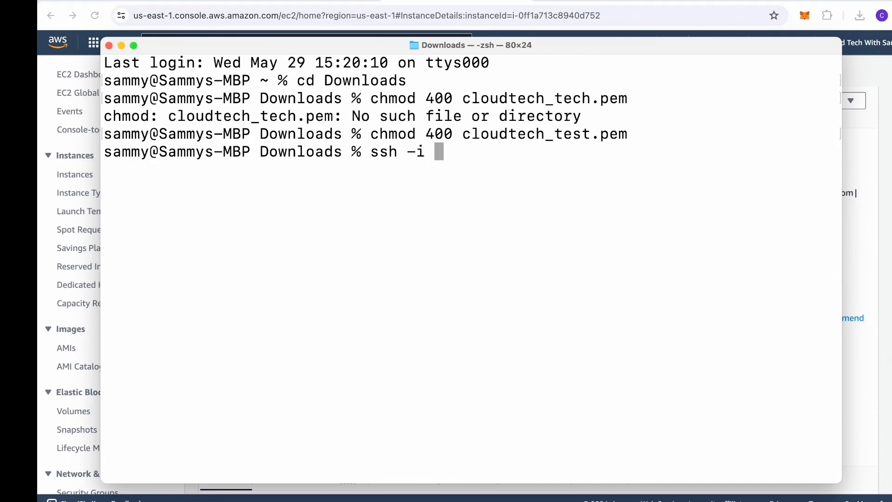
text(cloudte)
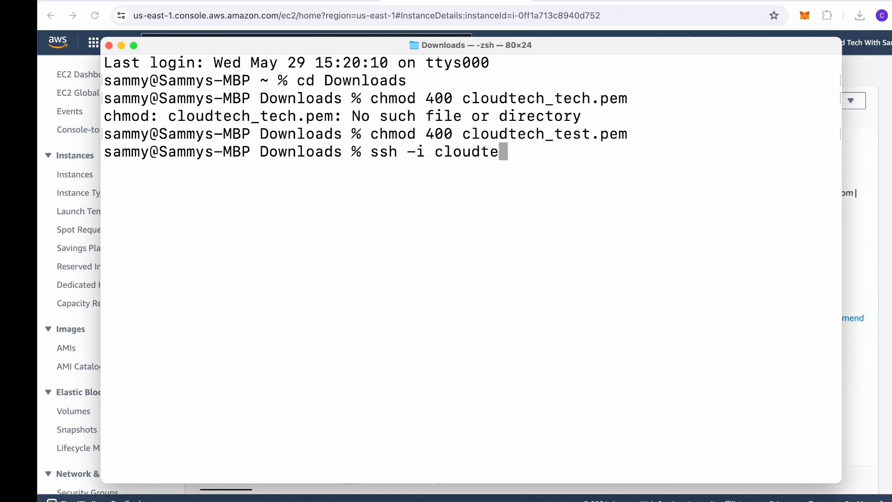
text(ch_)
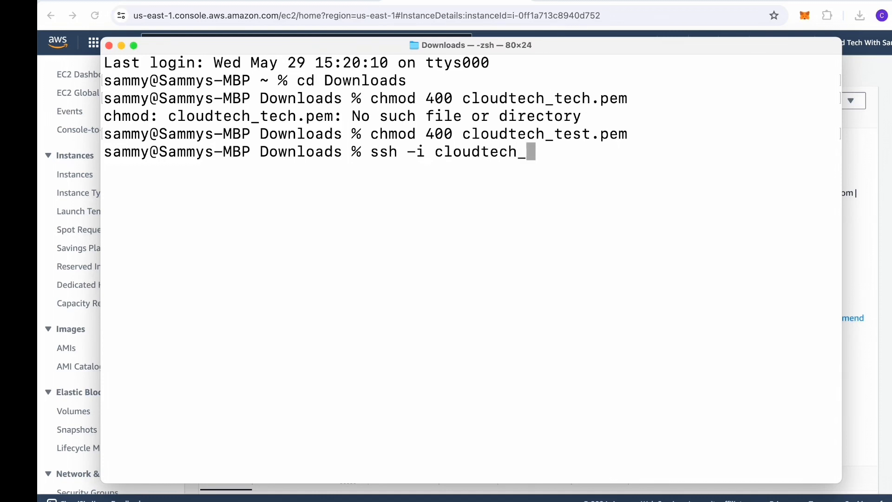
text(test)
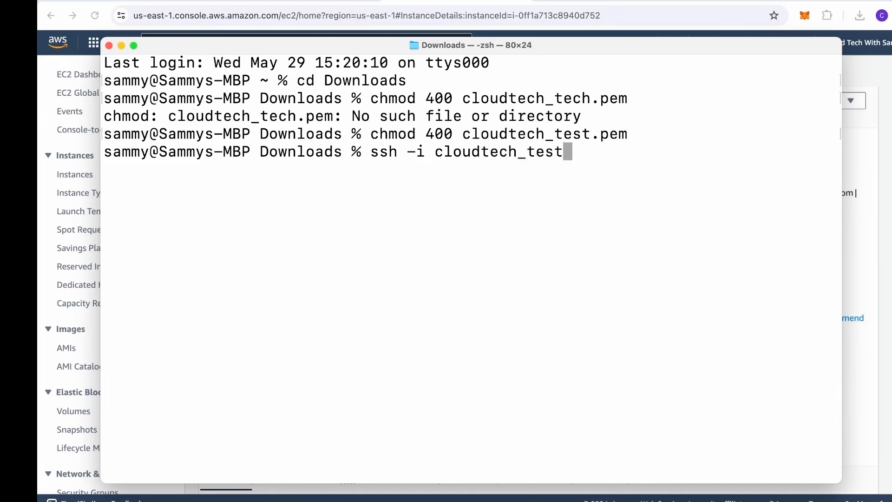
text(.pem)
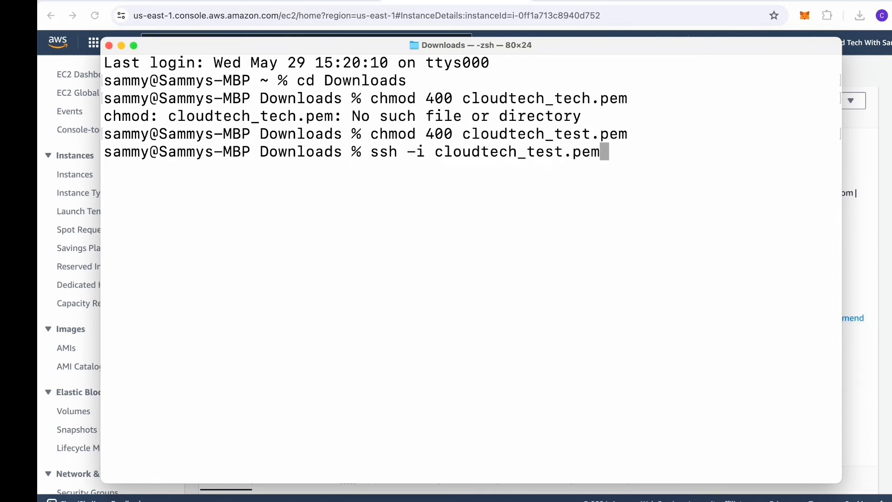
text( un)
key(BackSpace)
text(b)
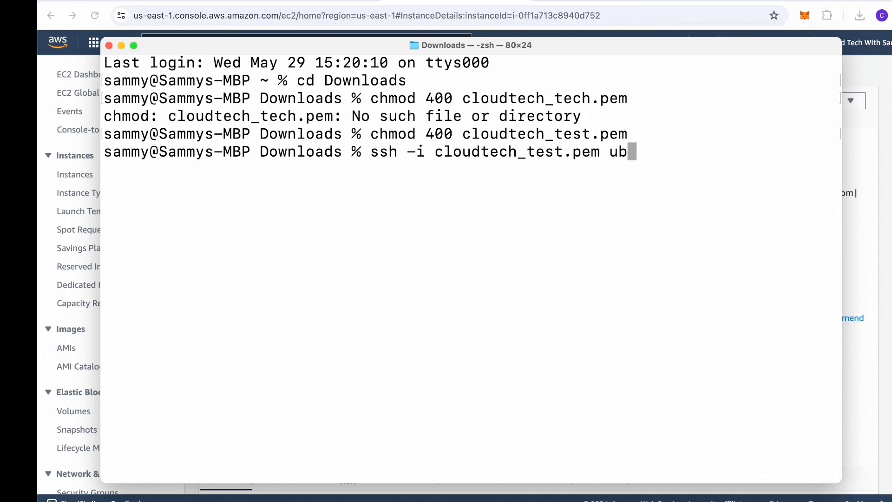
text(unt)
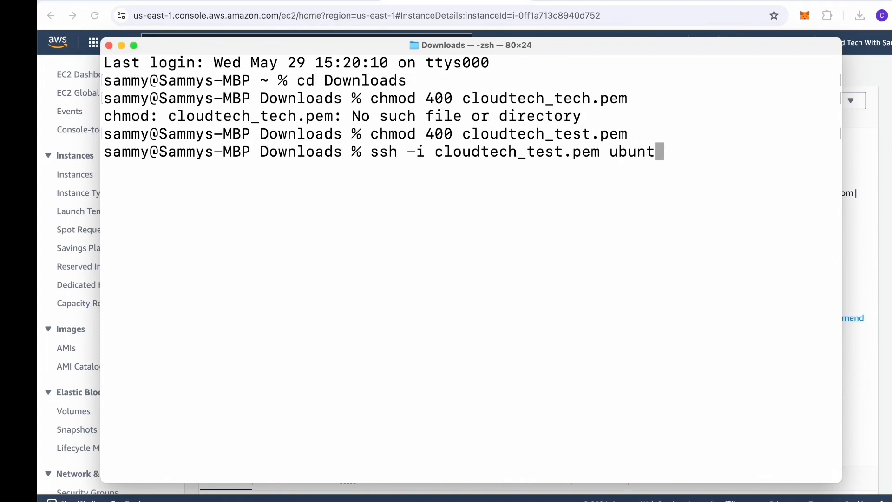
text(u@54)
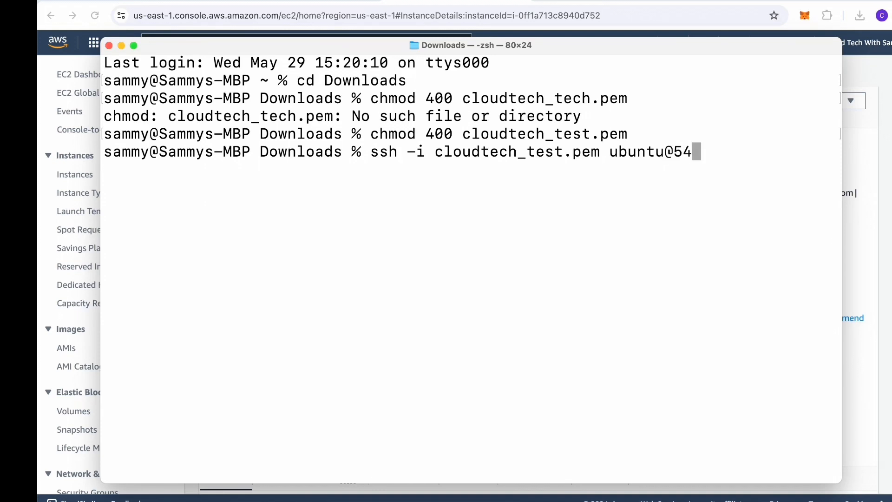
text(.198)
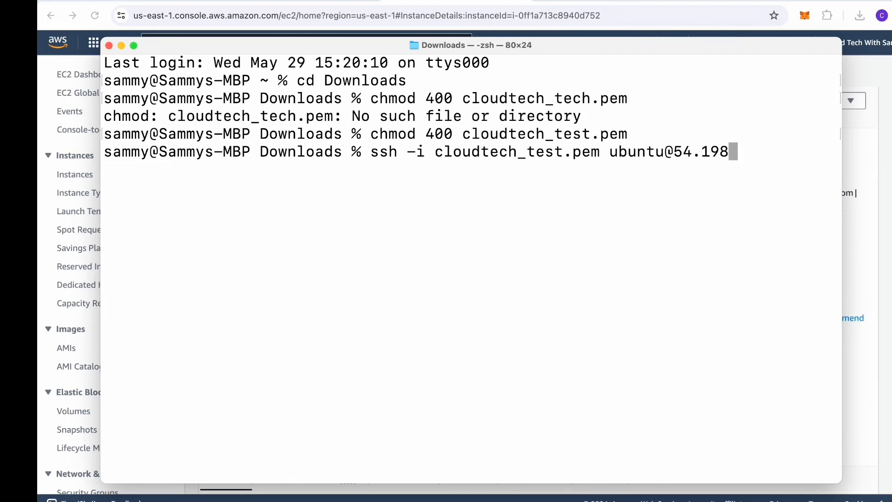
text(.86.)
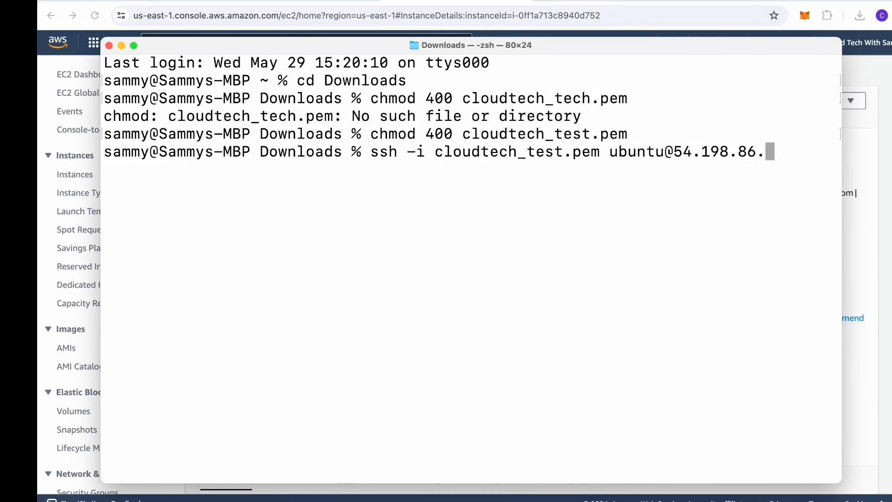
text(60)
key(Return)
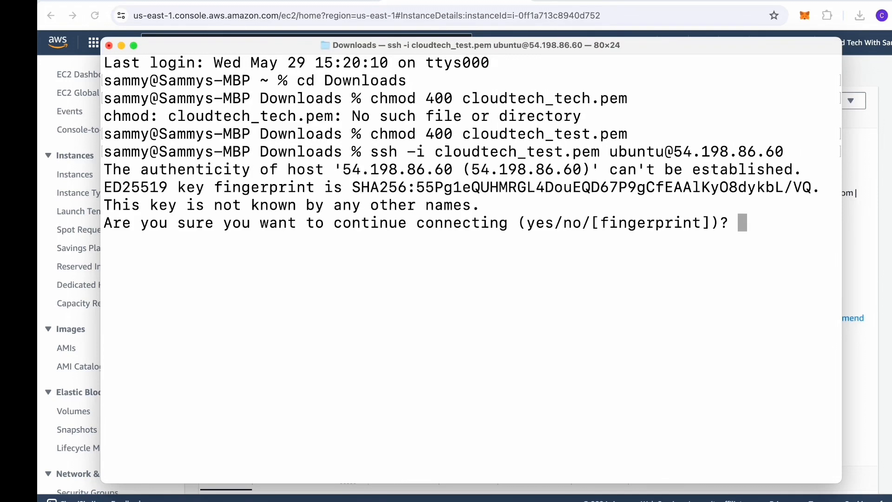
Step: Accept the host key with yes, then clear the login welcome text
text(yes)
key(Return)
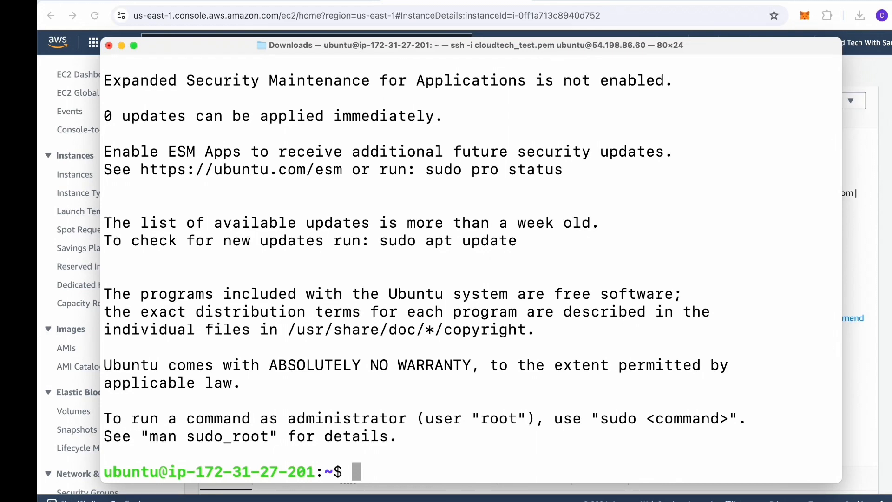
text(sd)
key(BackSpace)
key(BackSpace)
text(clear)
key(Return)
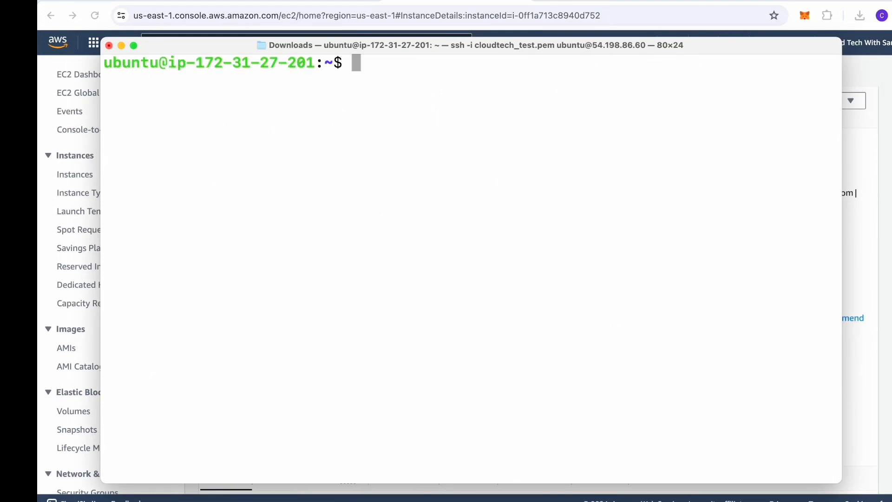
Step: Run sudo apt update -y to refresh package lists, which reports 44 upgradable packages
text(sudo )
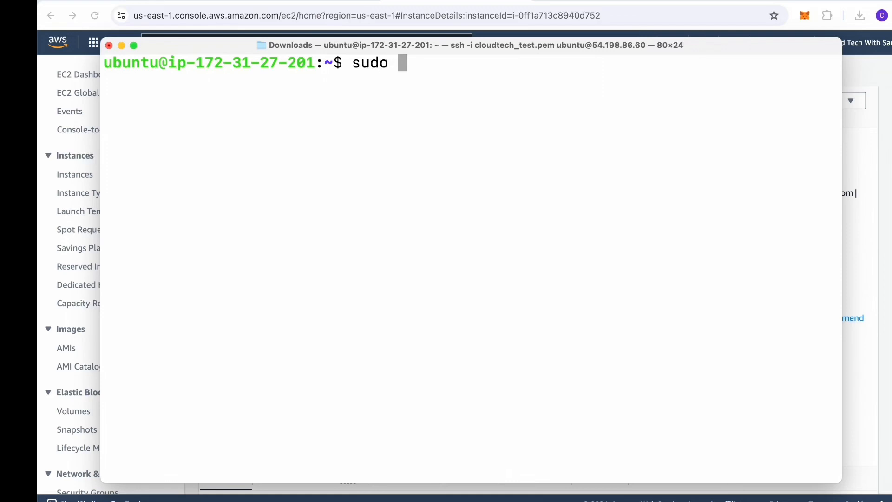
text(apt )
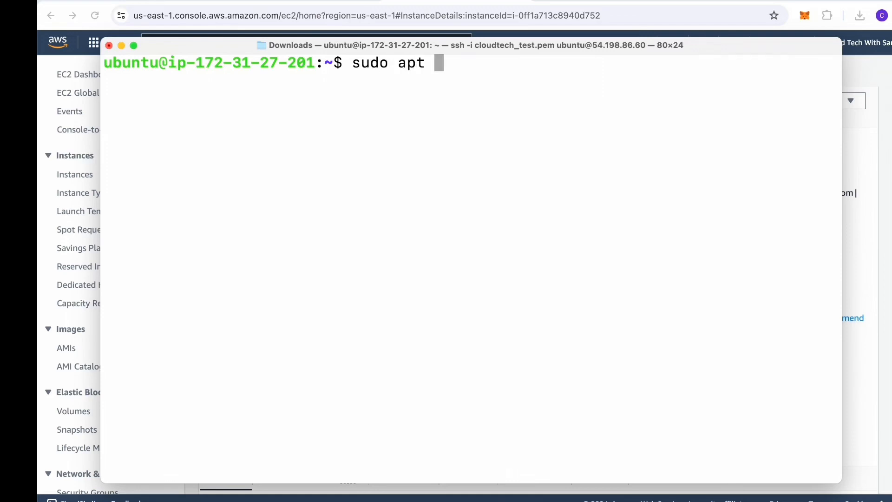
text(update)
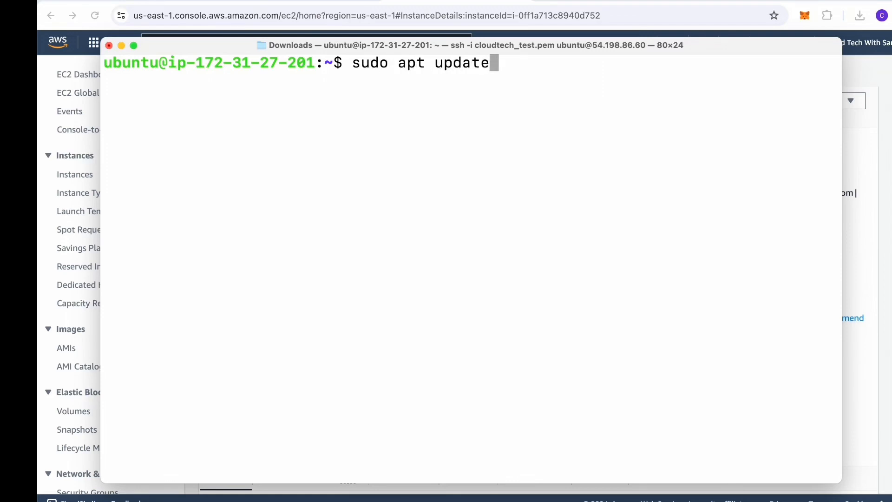
text( -y)
key(Return)
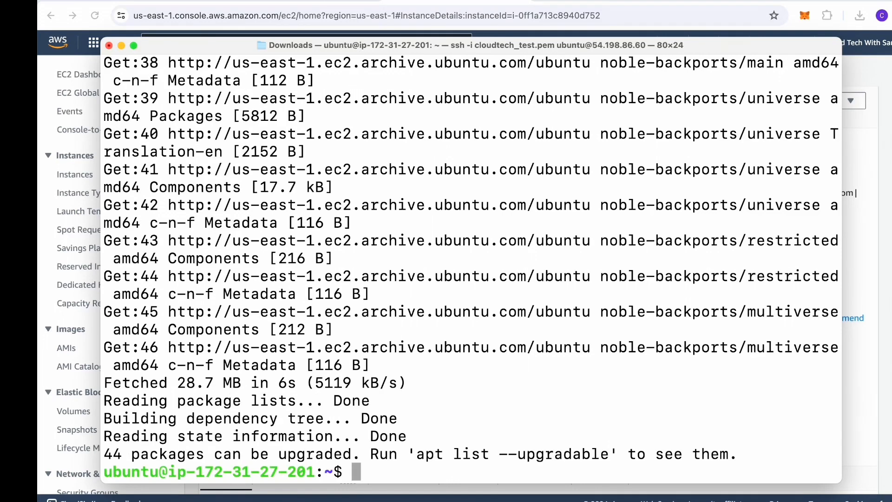
text(clear)
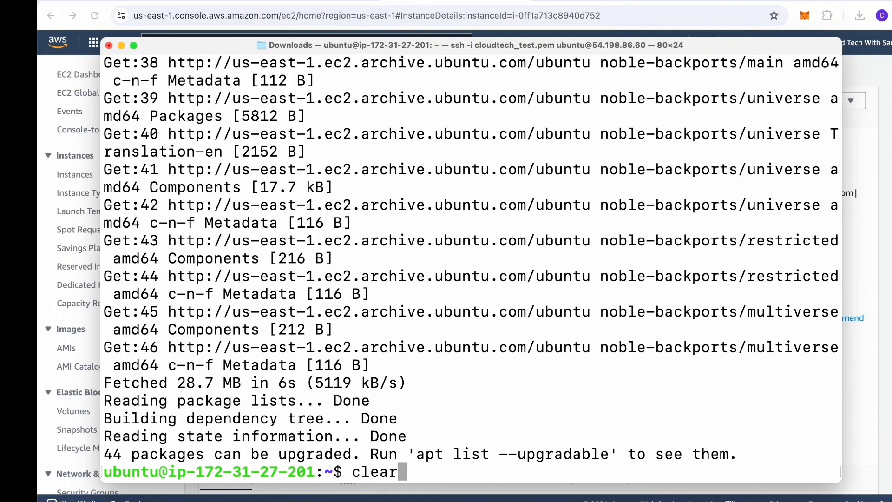
Step: Clear the screen and install the web server with sudo apt install apache2 -y
key(Return)
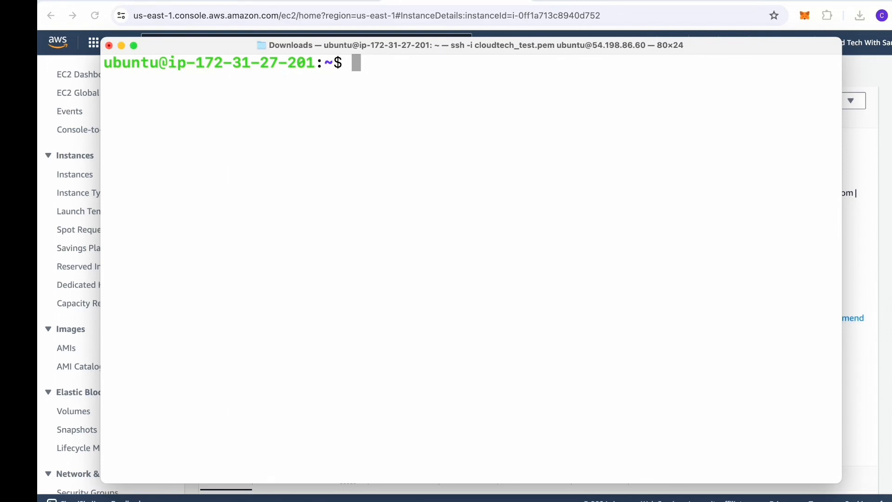
text(sudo )
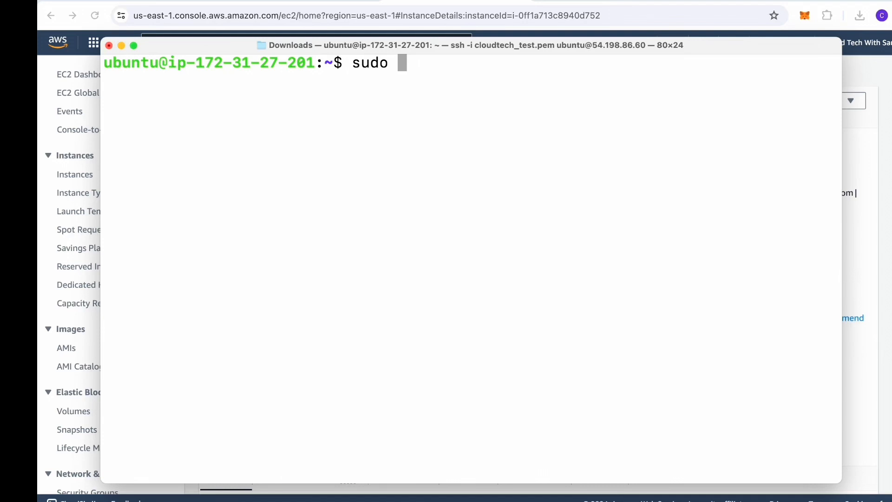
text(apt ins)
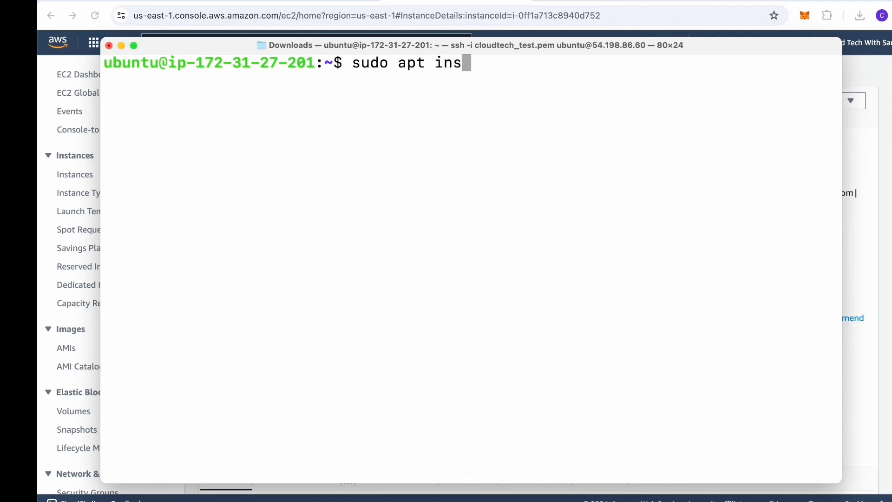
text(tall)
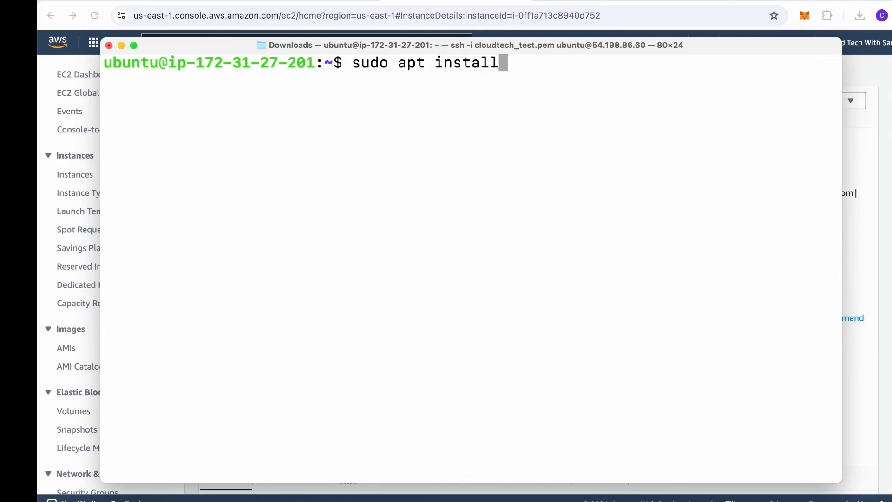
text( apache2)
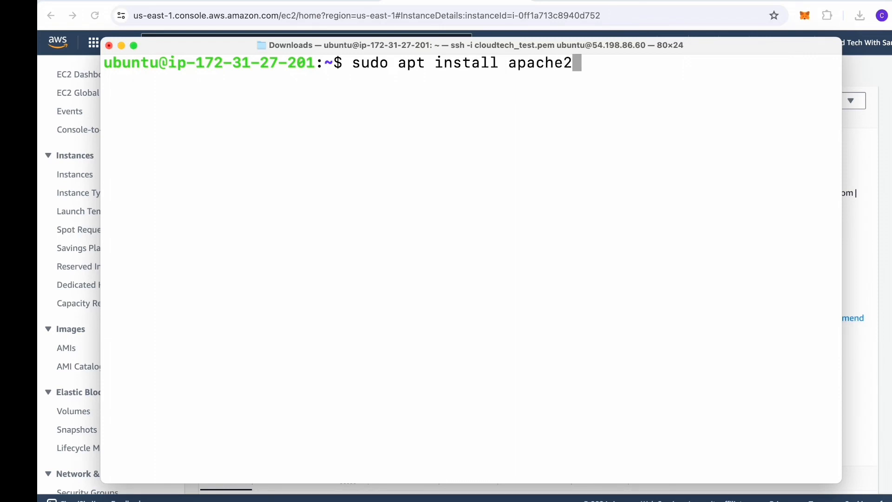
text( -y)
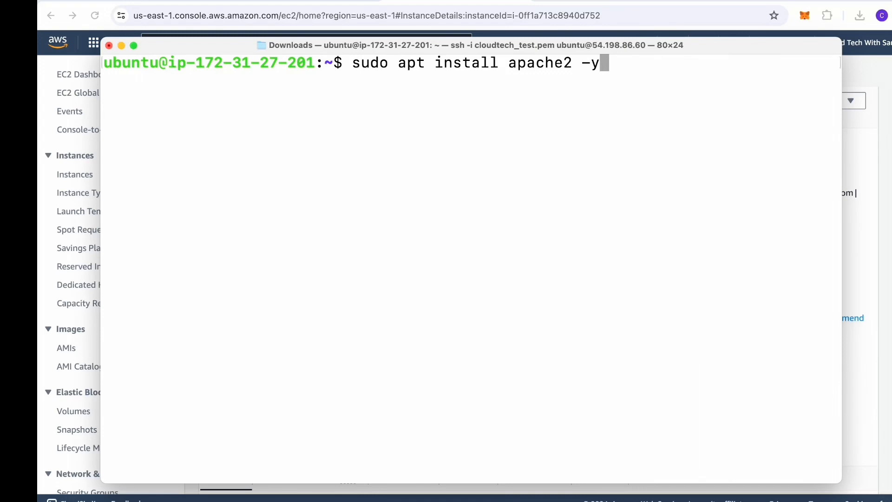
key(Return)
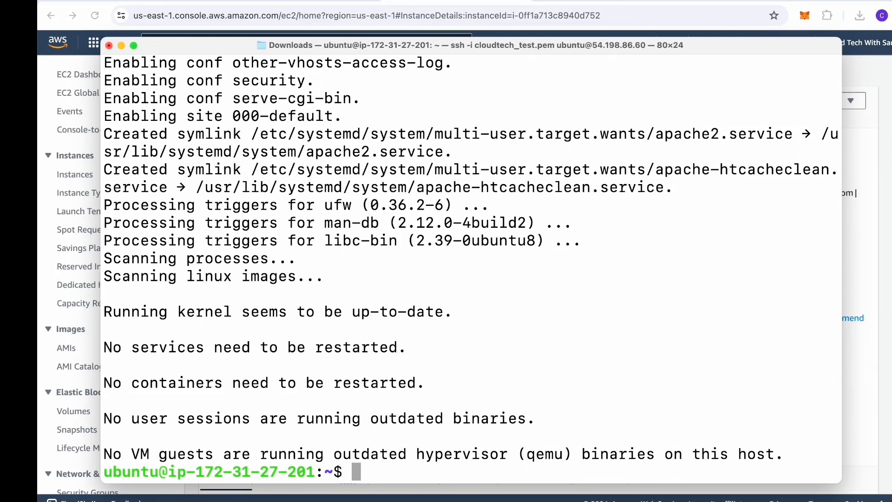
text(sudo )
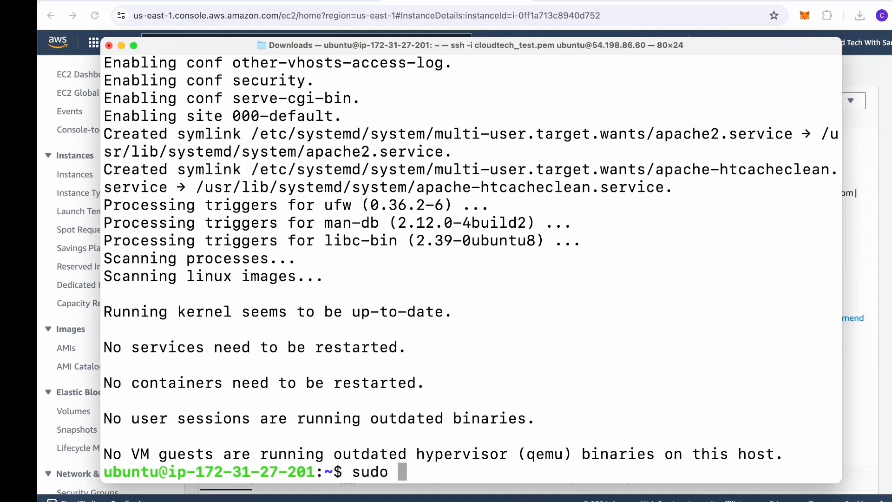
text(systemctl stat)
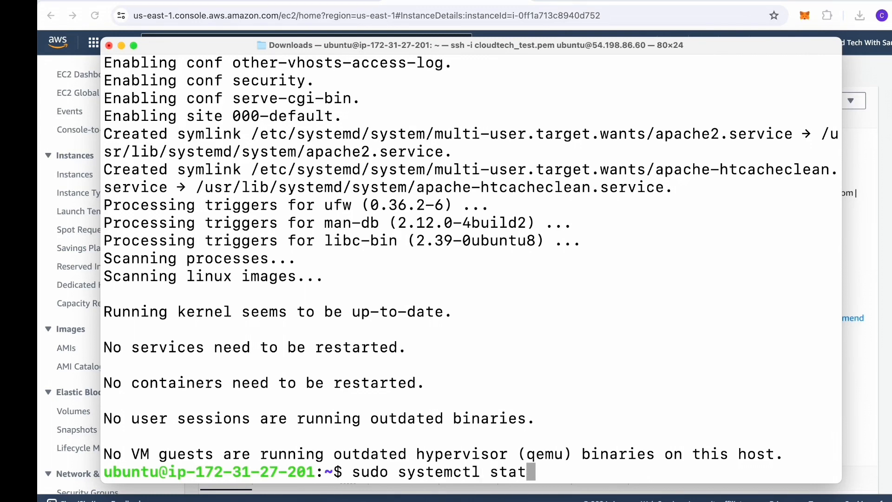
text(us apa)
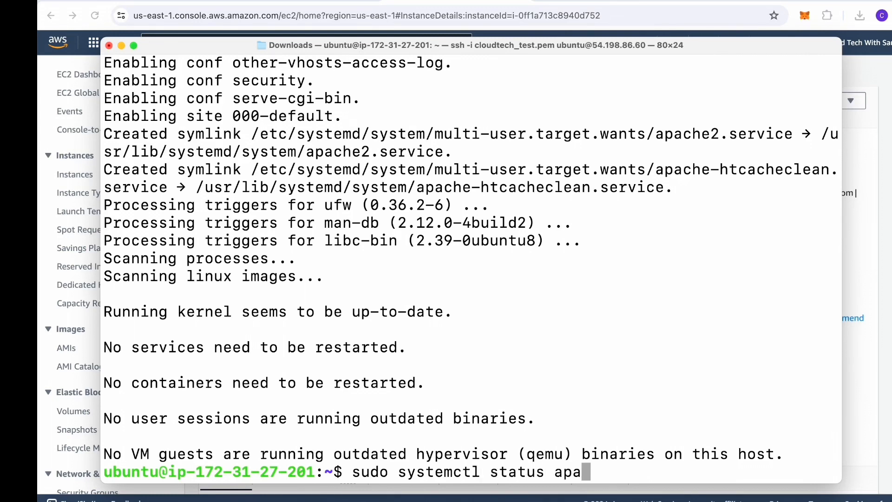
text(che2)
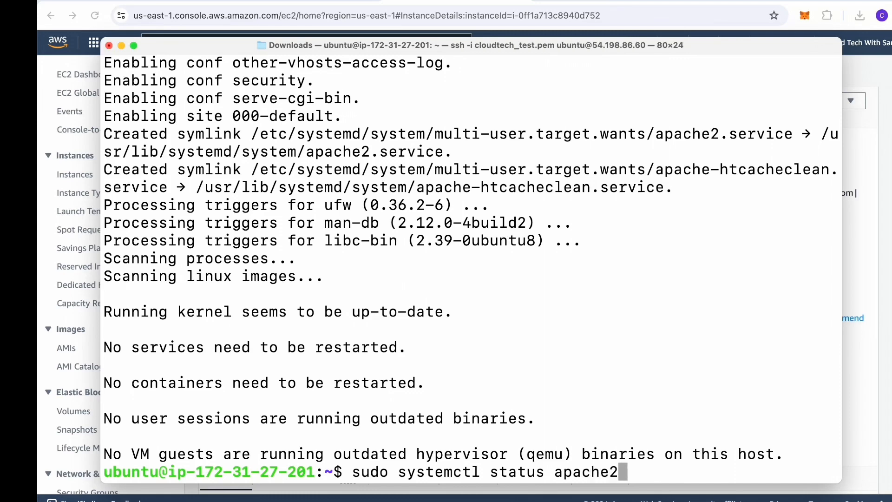
Step: Confirm apache2 is active (running), then bring back the browser showing 54.198.86.60
key(Return)
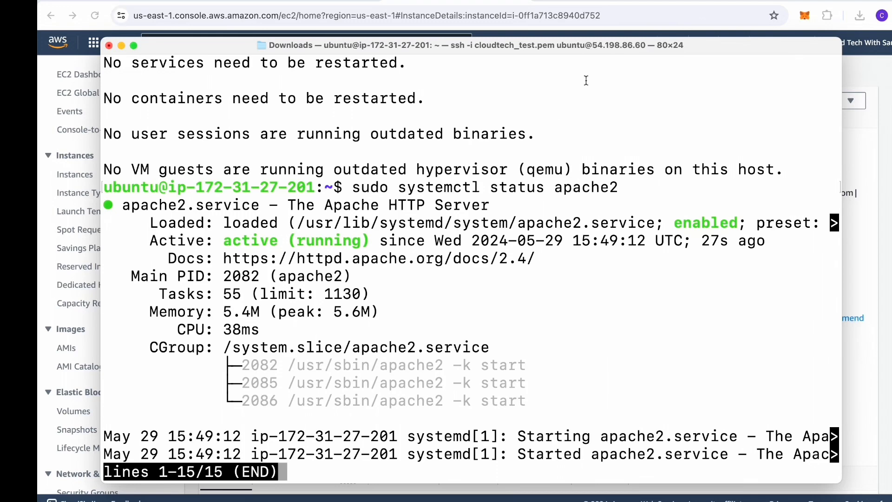
click(590, 0)
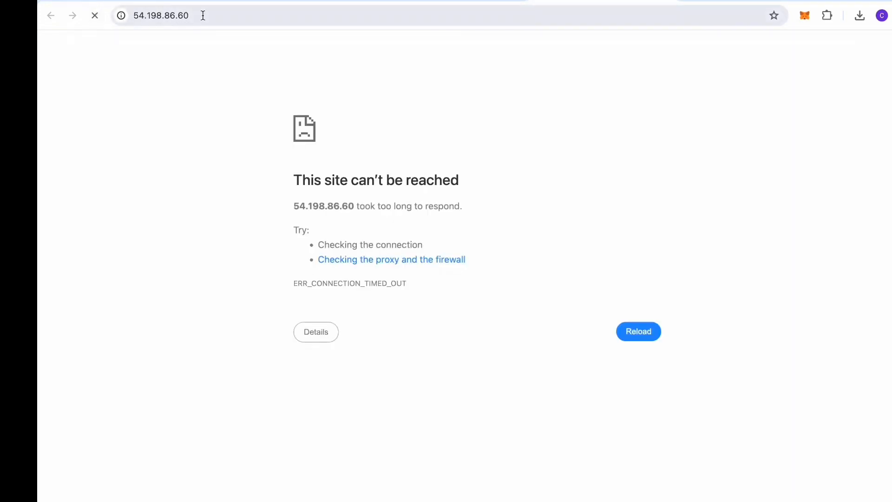
click(203, 15)
key(Return)
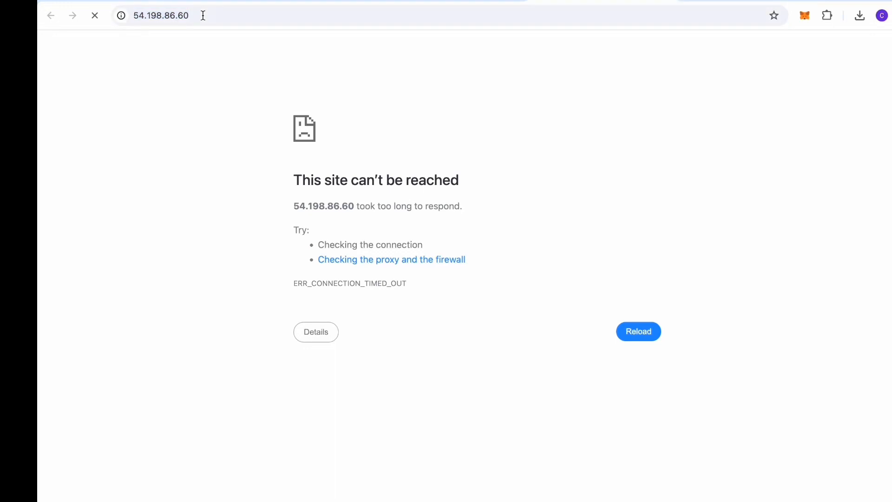
click(135, 15)
text(http)
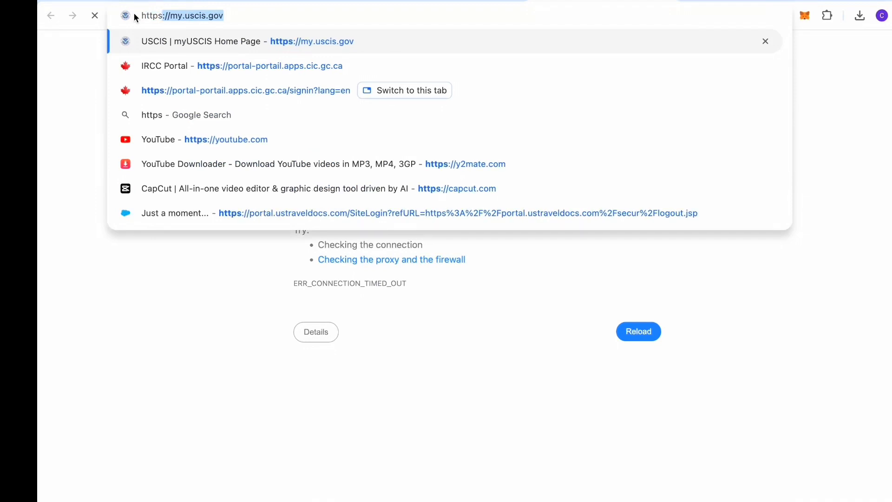
text(s)
key(BackSpace)
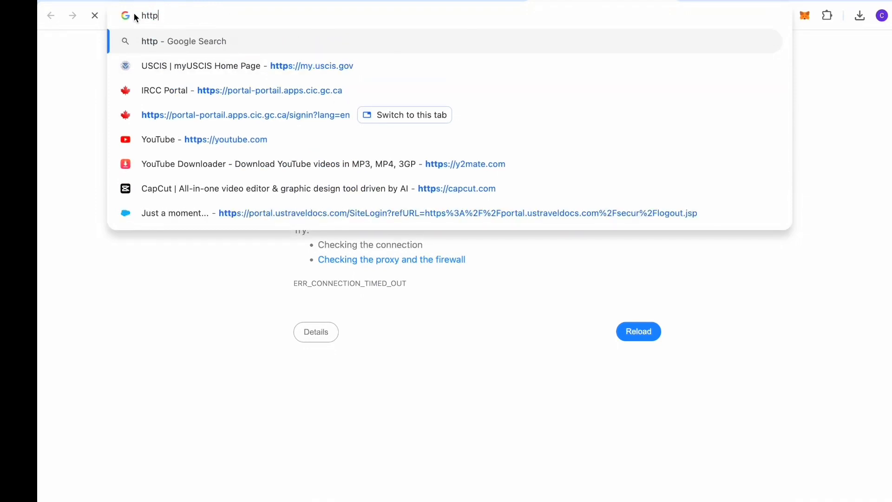
text(://)
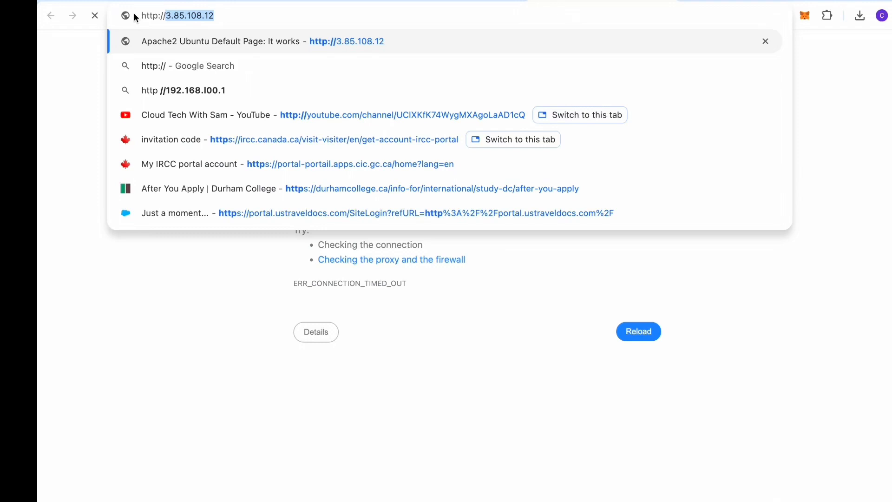
key(BackSpace)
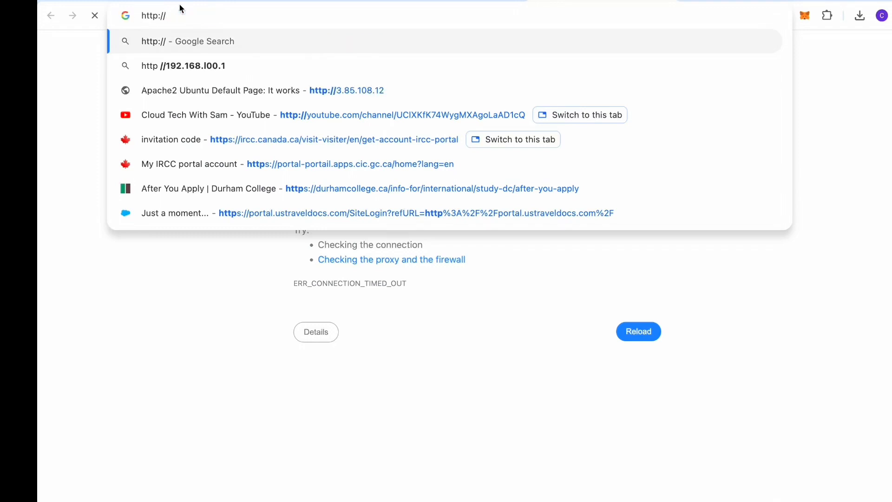
text(54)
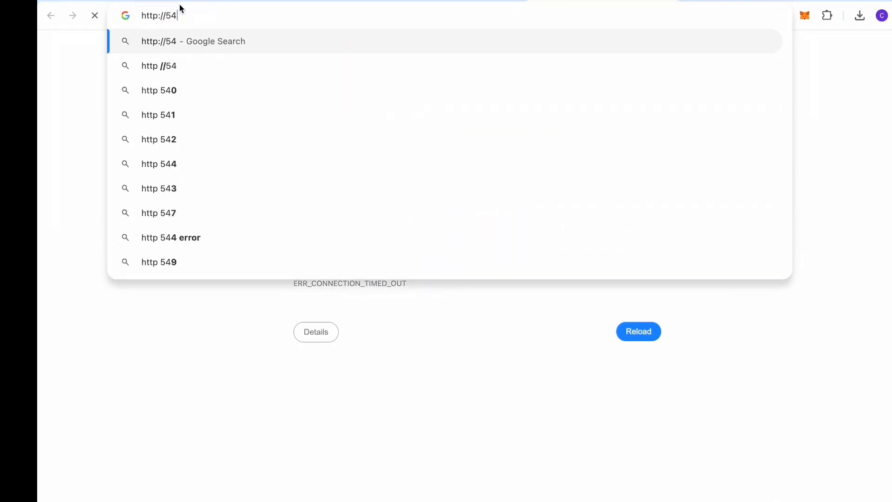
text(.)
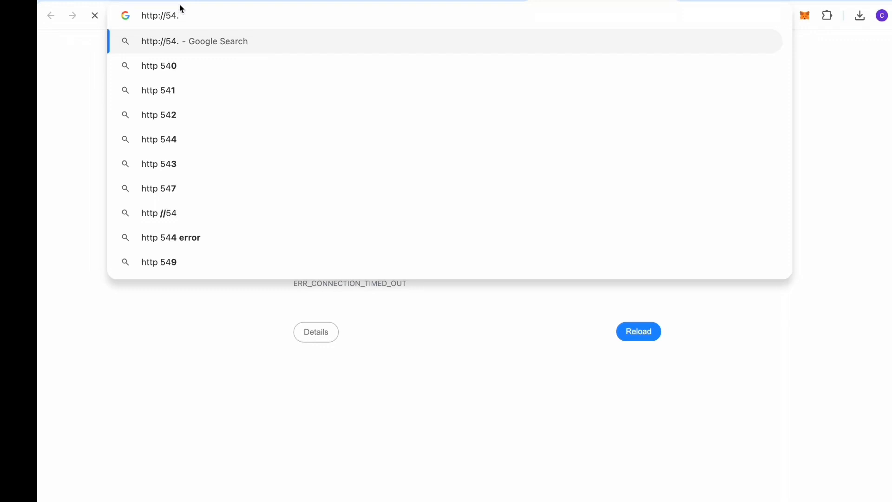
text(198)
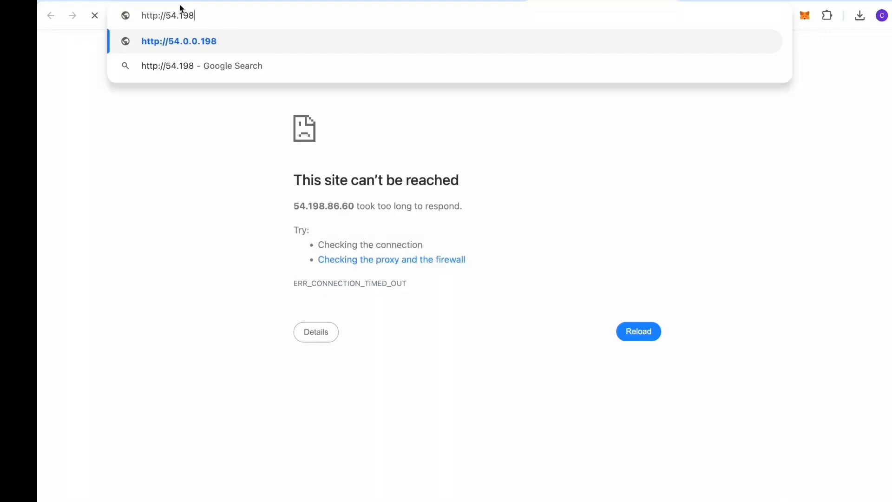
click(524, 149)
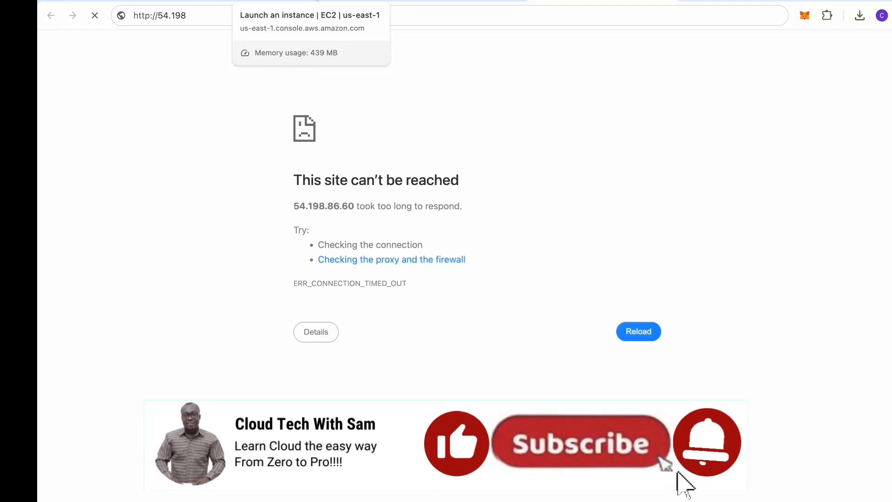
Step: Open the launch-wizard-4 security group from the cloudtech instance's Security details
click(415, 2)
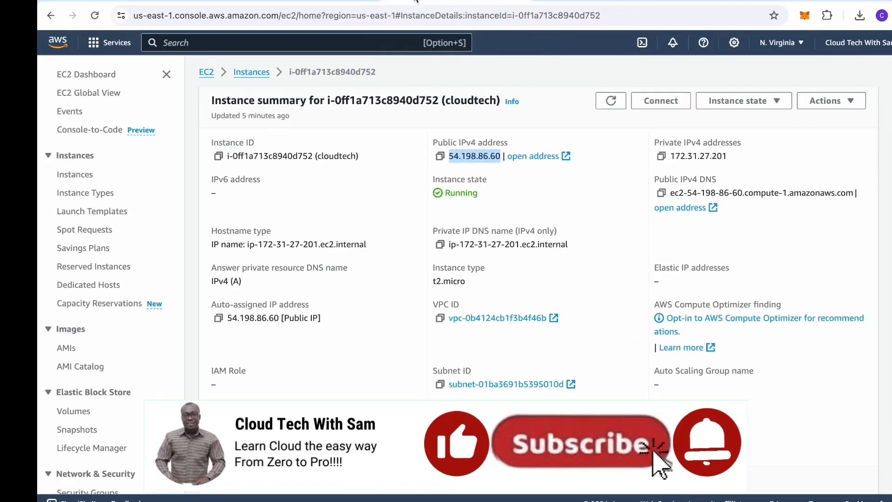
scroll(424, 276, down, 1)
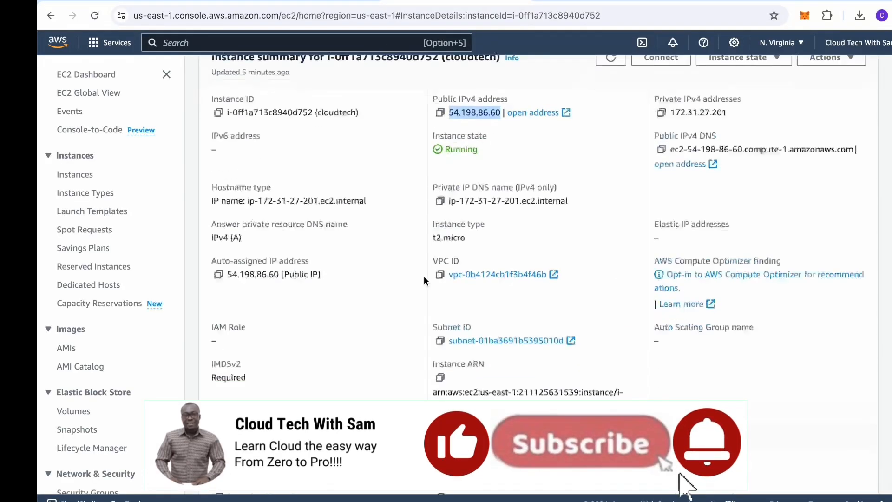
scroll(424, 276, down, 4)
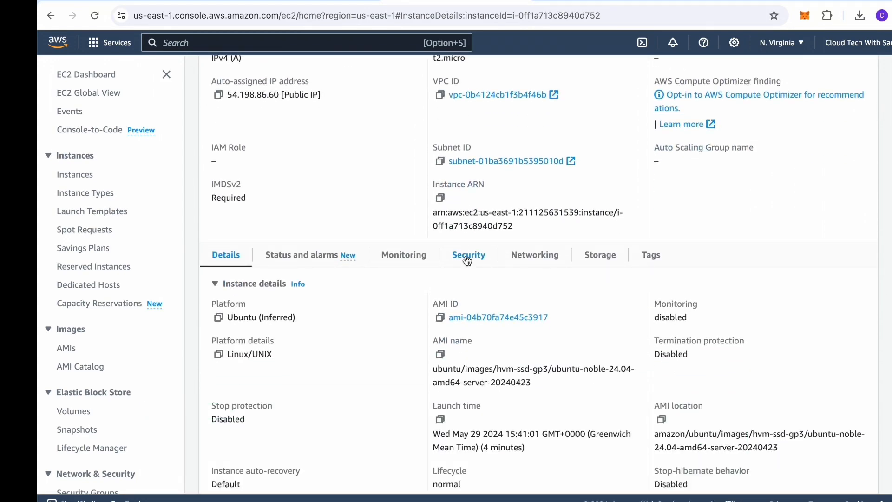
click(468, 261)
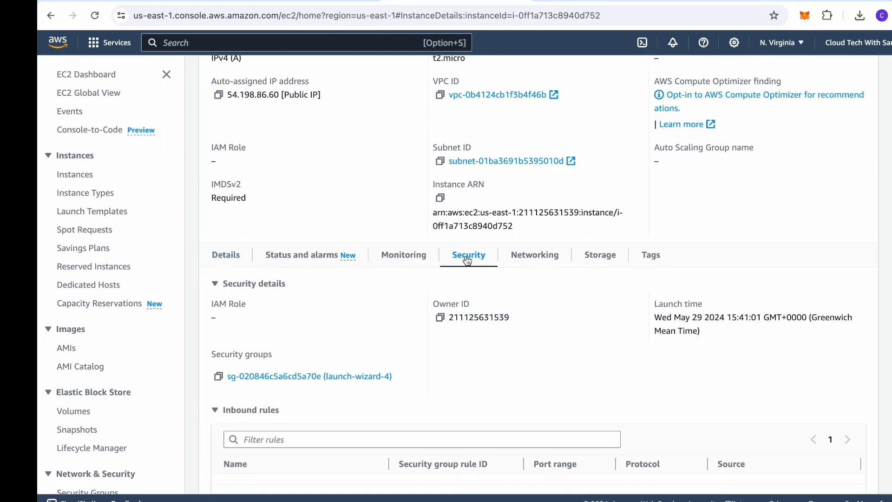
scroll(327, 377, down, 2)
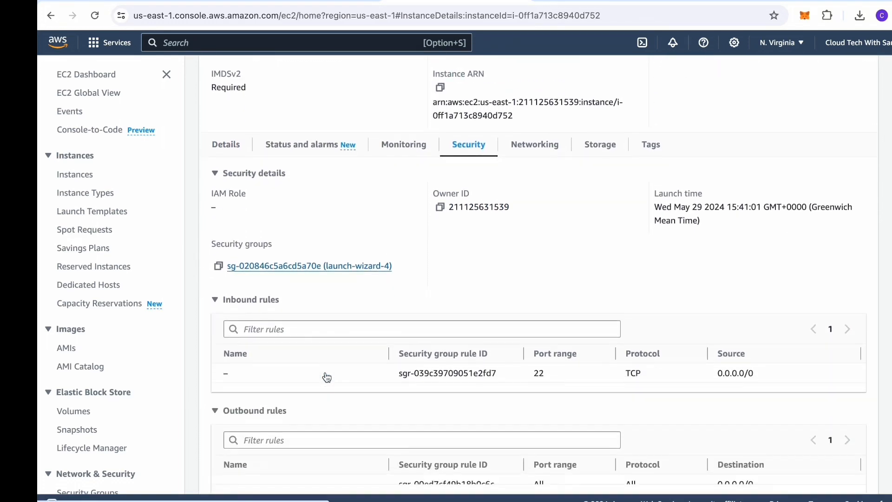
scroll(327, 377, down, 1)
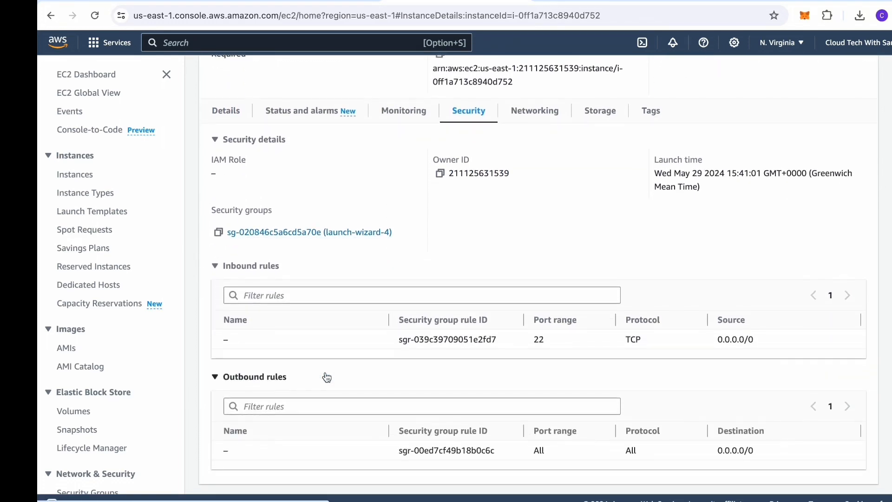
click(310, 234)
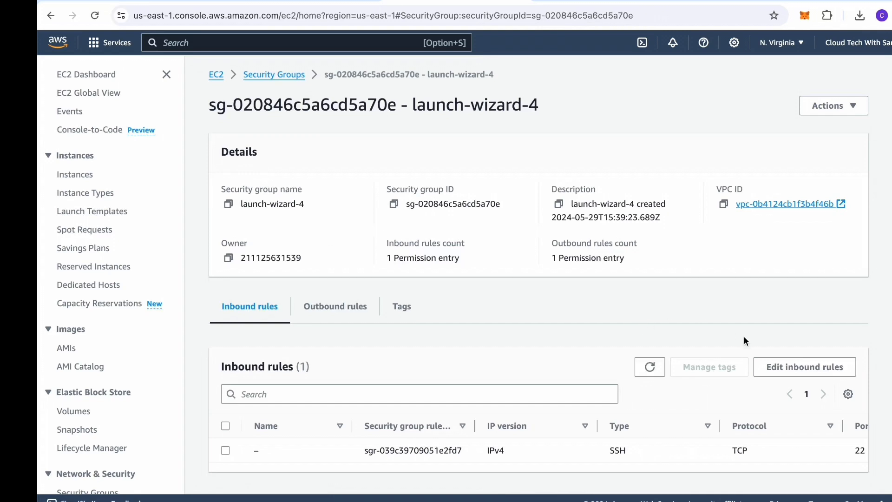
Step: Add a Custom TCP inbound rule for port 80 from 0.0.0.0/0 to launch-wizard-4 and save
click(788, 365)
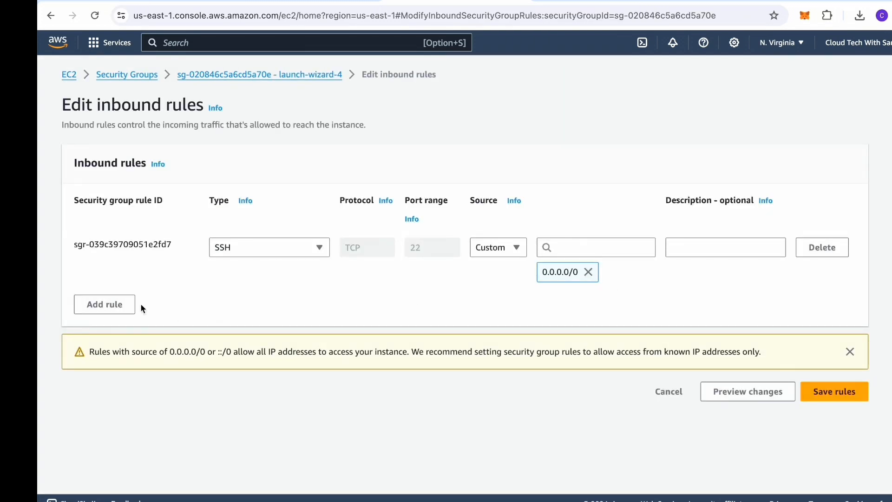
click(102, 304)
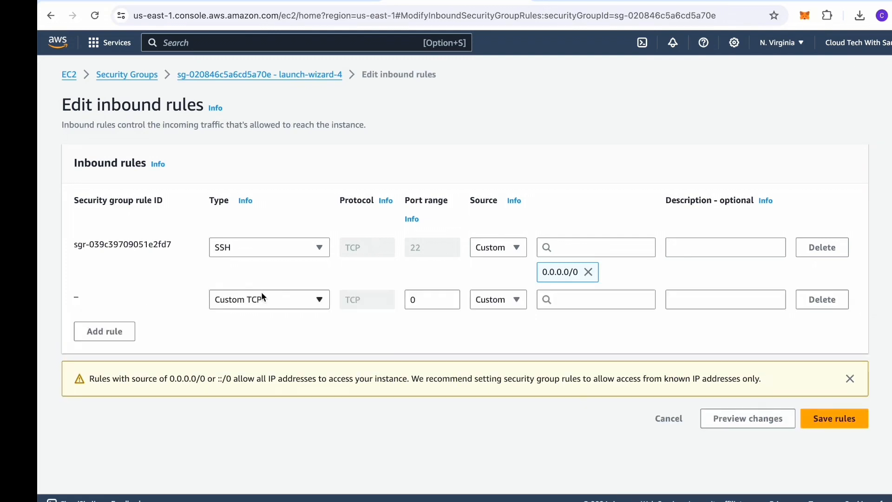
click(448, 300)
key(BackSpace)
text(80)
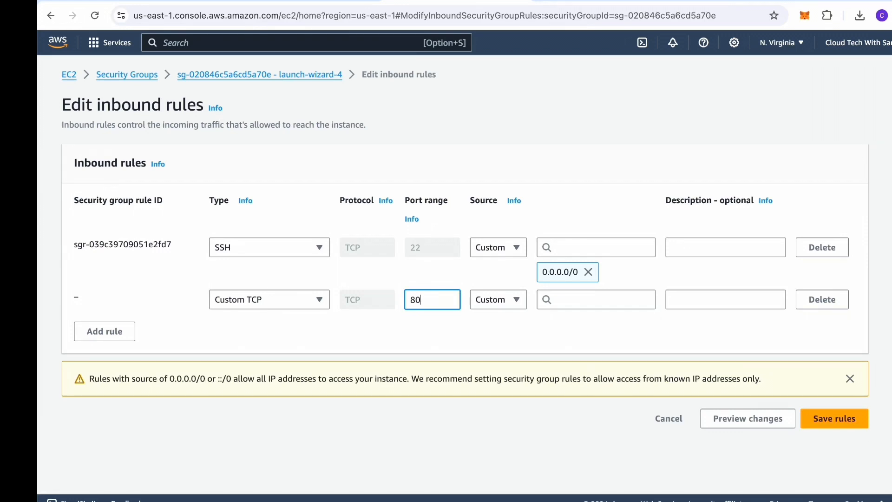
click(578, 303)
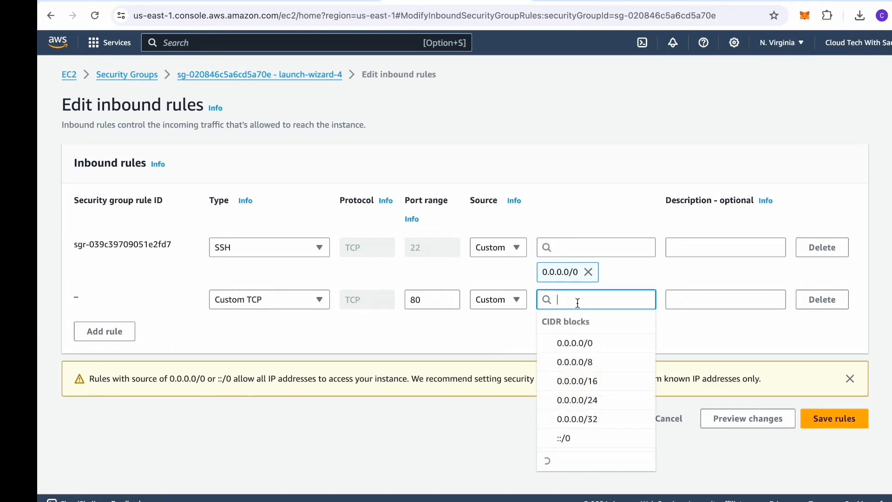
click(575, 344)
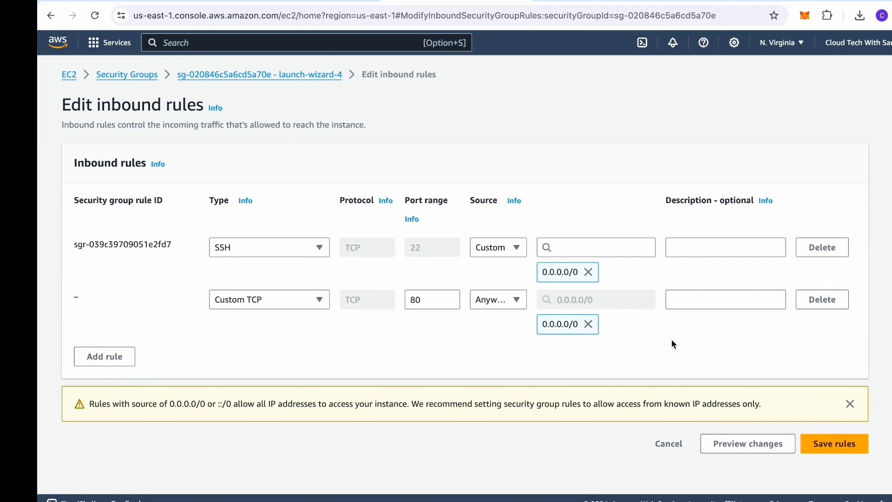
click(834, 445)
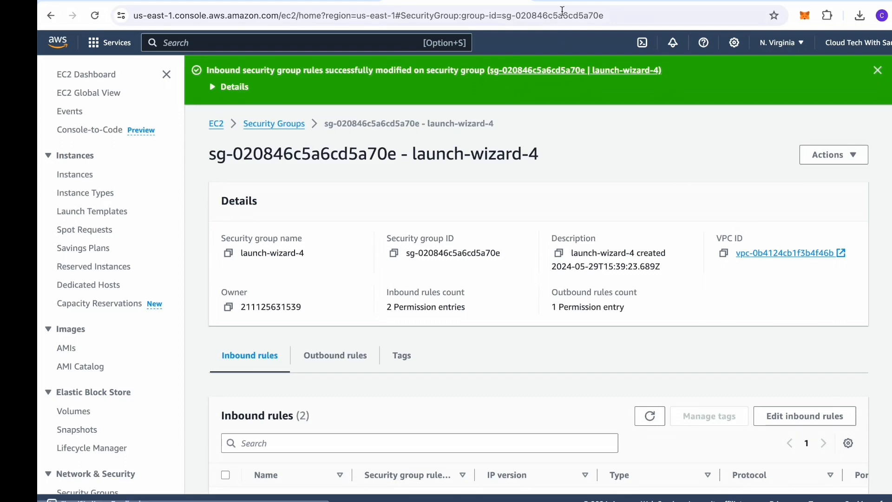
click(564, 1)
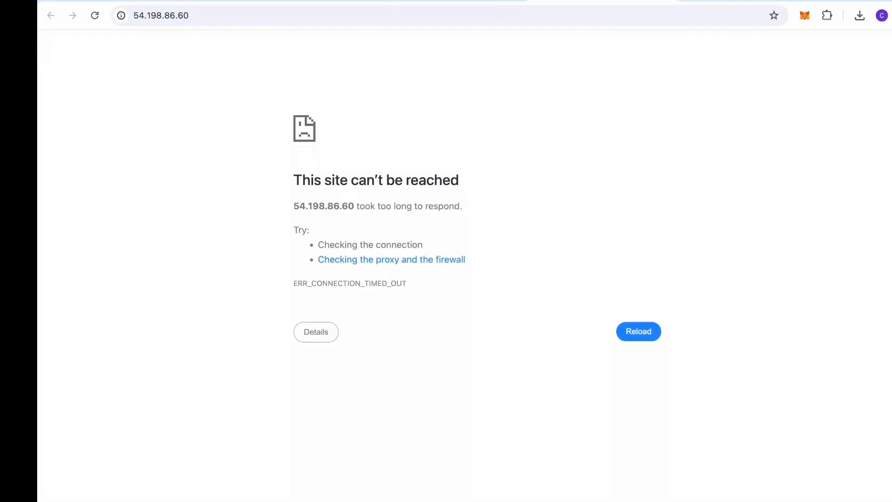
Step: Load 54.198.86.60 in the address bar to show the Apache2 'It works!' page
click(134, 17)
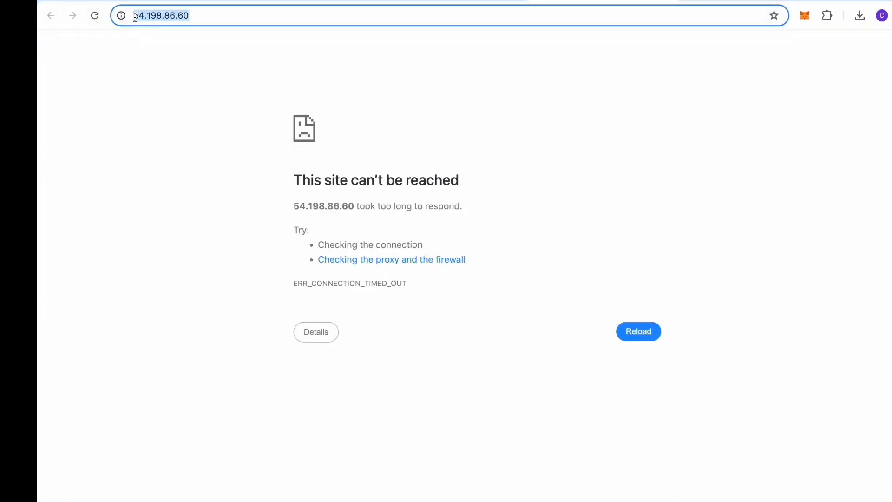
click(135, 18)
text(htt)
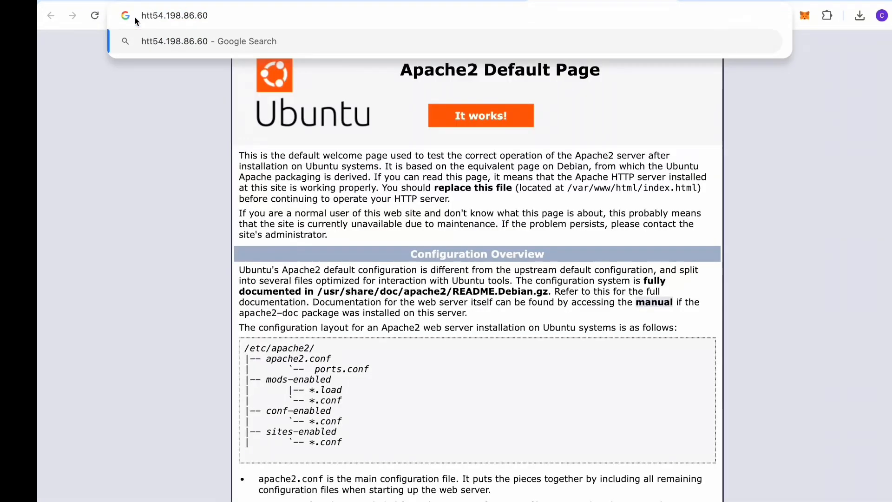
click(149, 113)
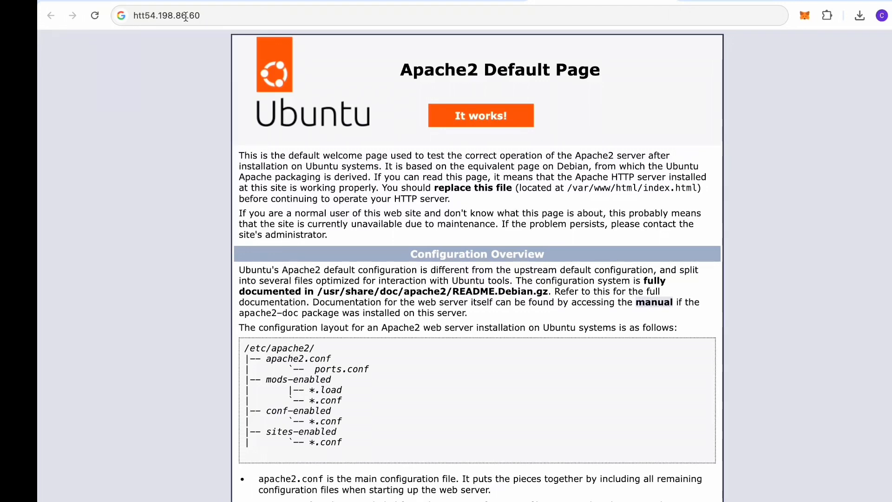
click(147, 18)
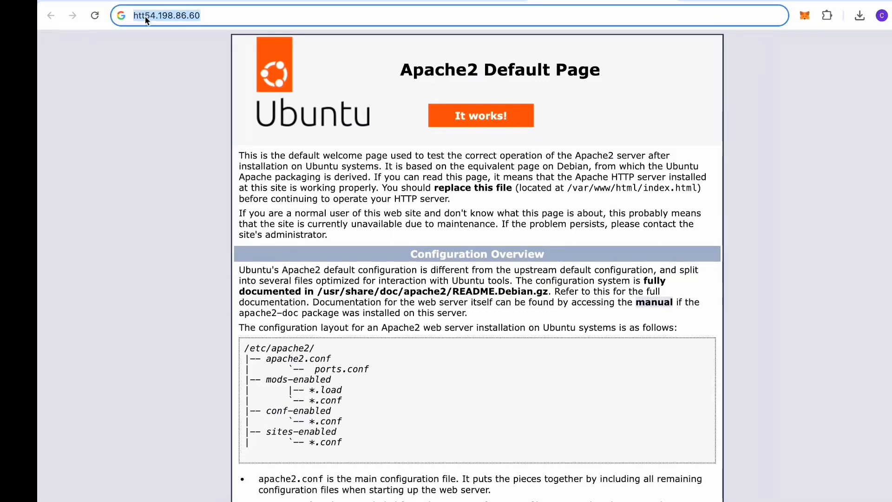
click(147, 18)
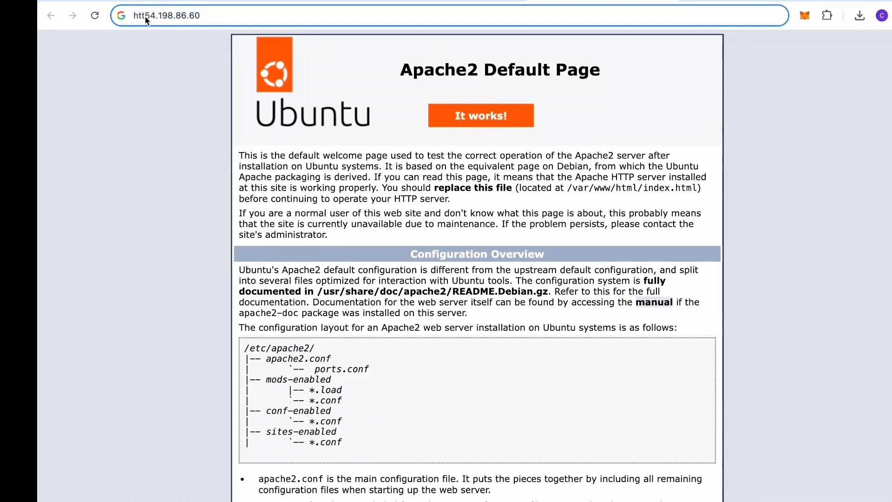
key(BackSpace)
key(BackSpace)
key(BackSpace)
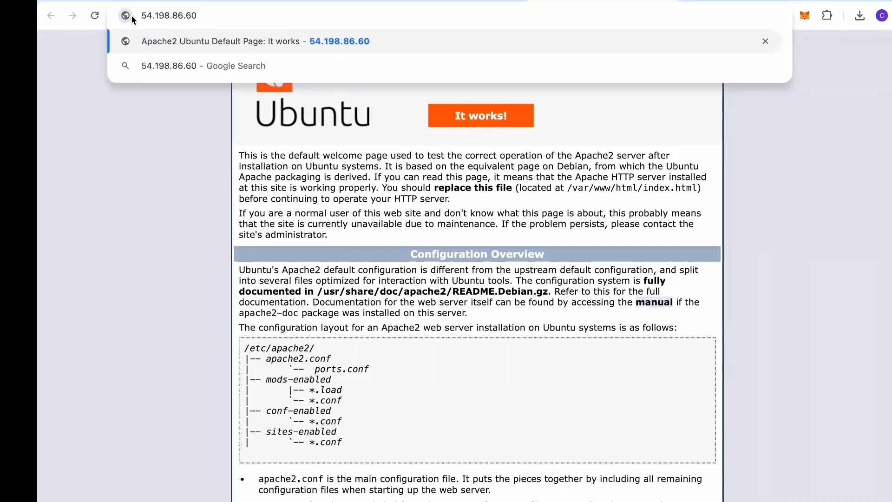
key(Return)
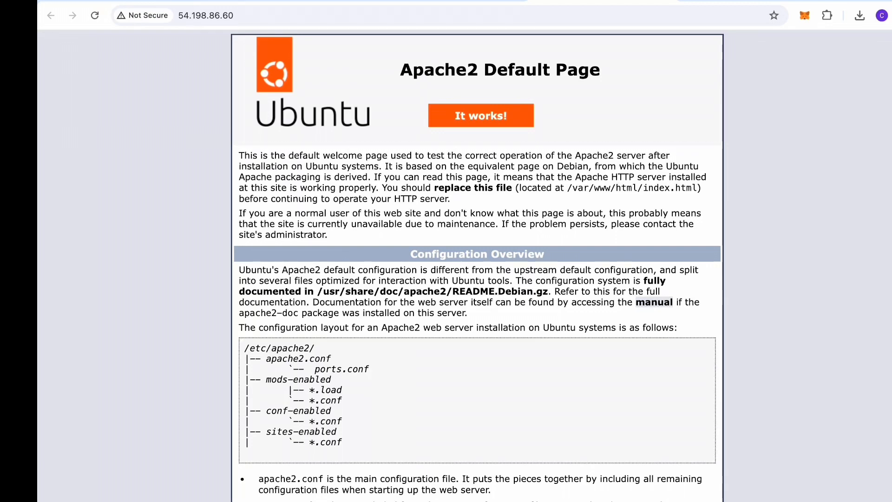
Step: Delete the HTTP port 80 inbound rule from launch-wizard-4, keeping only the SSH rule
click(440, 0)
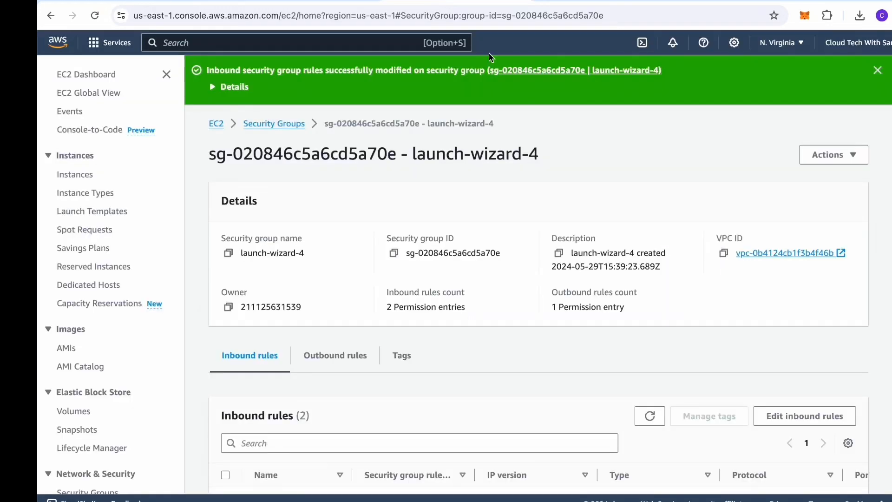
scroll(638, 377, down, 1)
scroll(638, 377, down, 1)
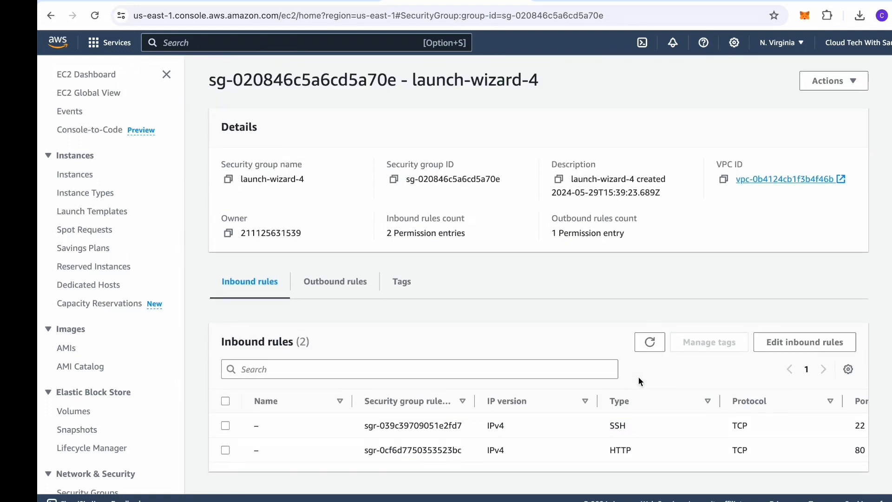
click(798, 342)
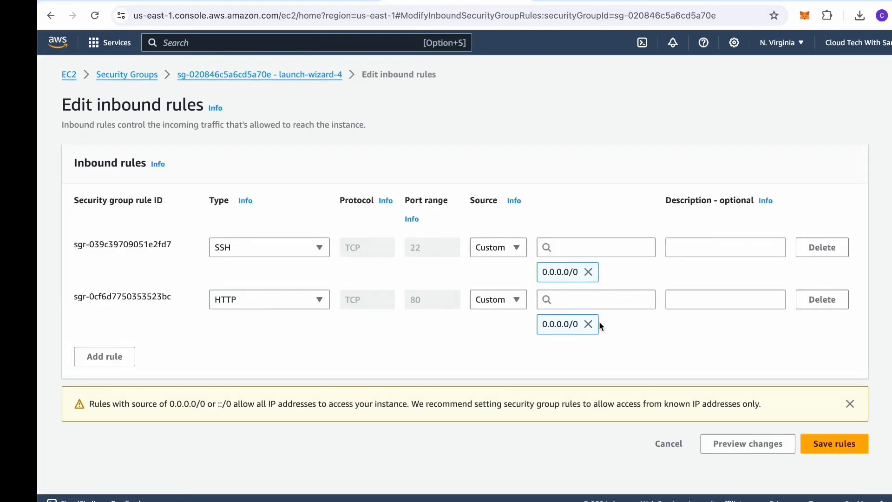
click(823, 299)
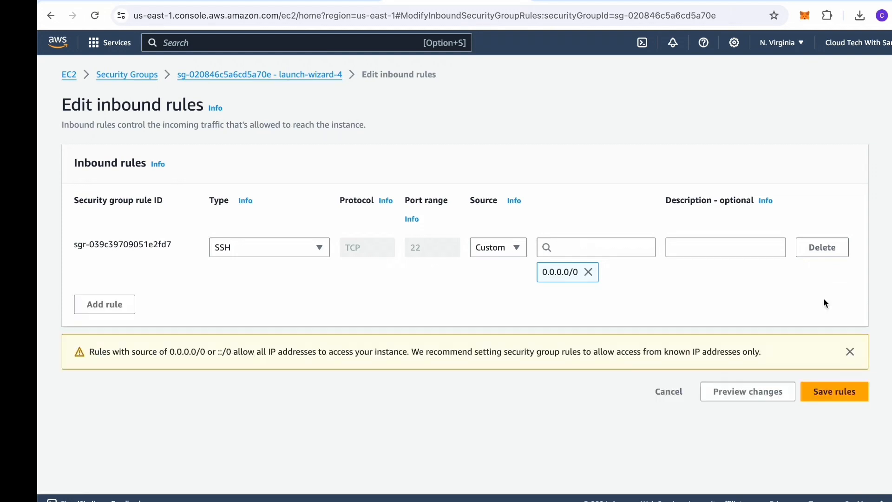
click(822, 394)
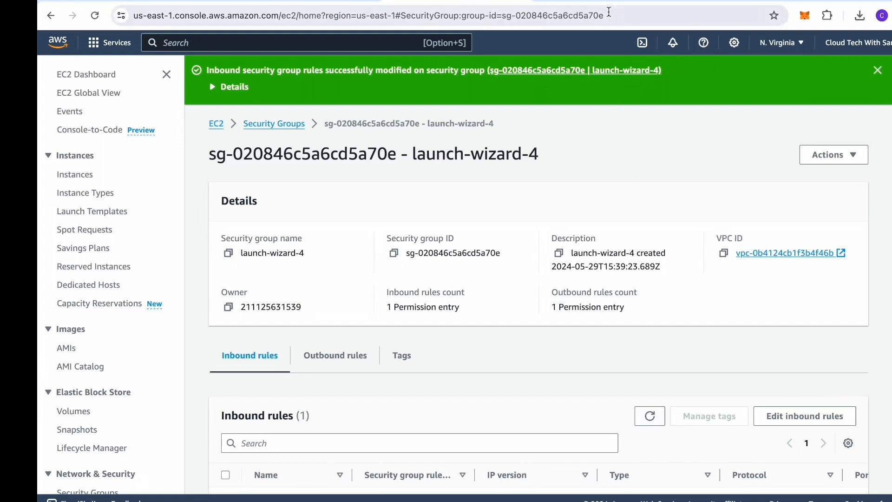
Step: Reload the Apache page tab and copy its IP address 54.198.86.60
click(602, 1)
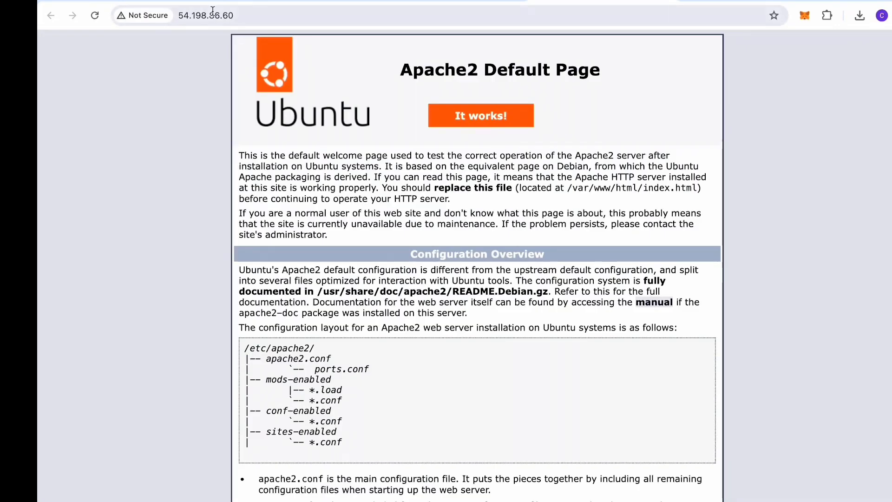
click(94, 17)
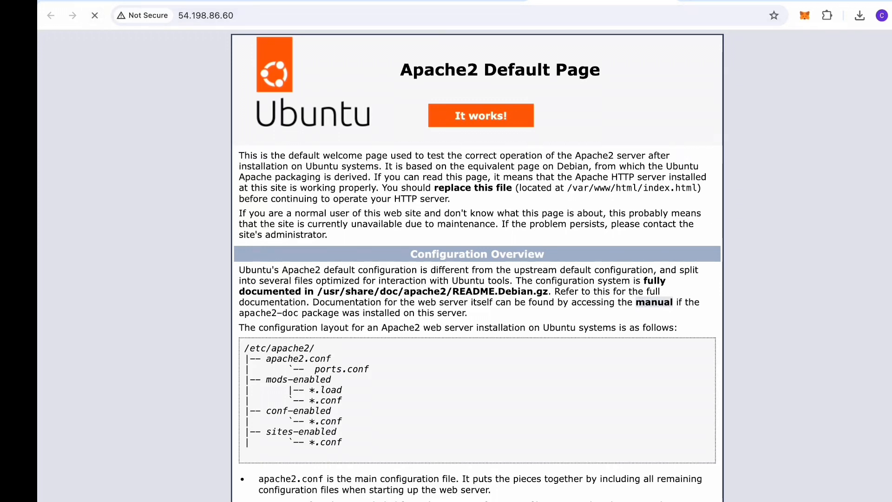
drag(238, 16, 180, 16)
key(super+c)
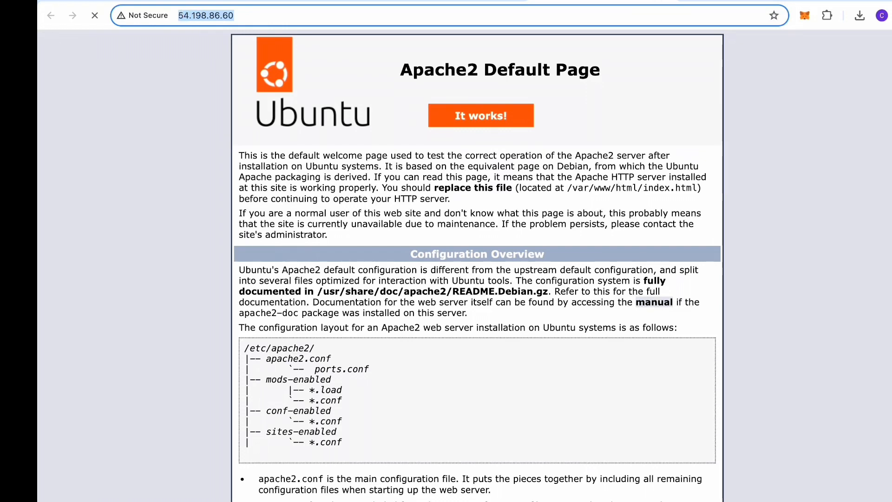
Step: Request 54.198.86.60 in a new tab, then return to the AWS security group tab
key(super+t)
key(super+v)
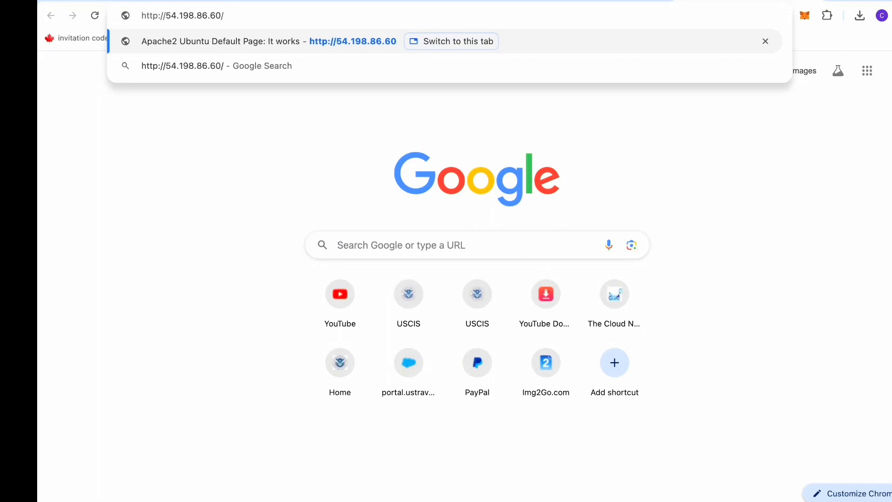
key(Return)
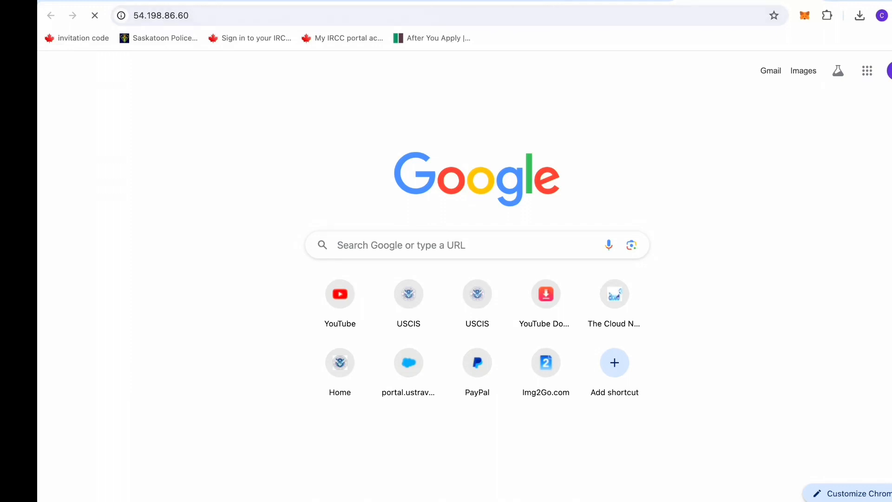
click(474, 0)
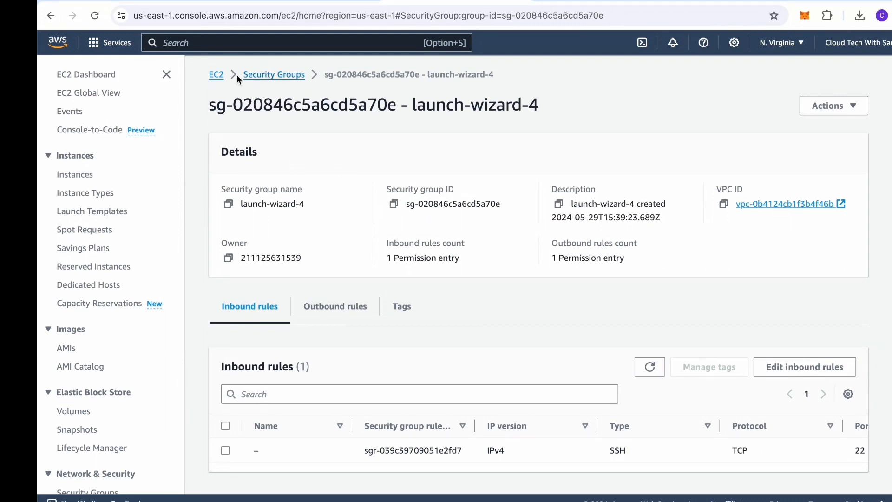
click(268, 81)
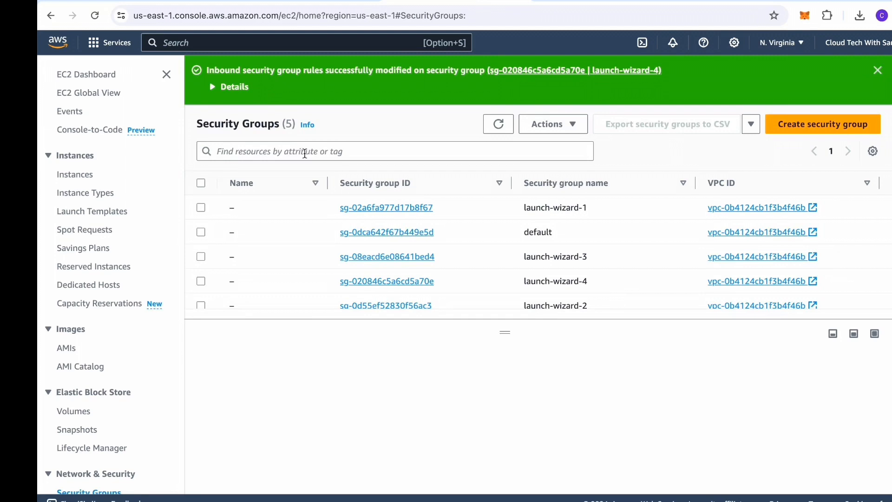
click(389, 283)
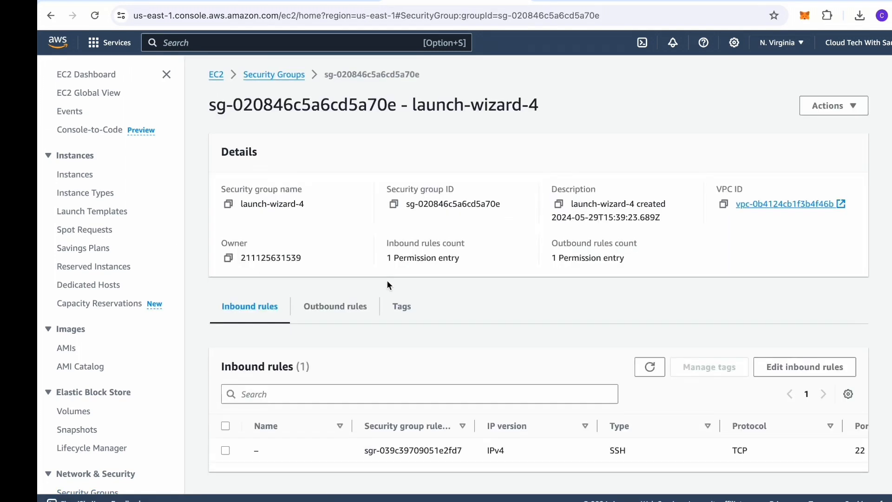
click(216, 77)
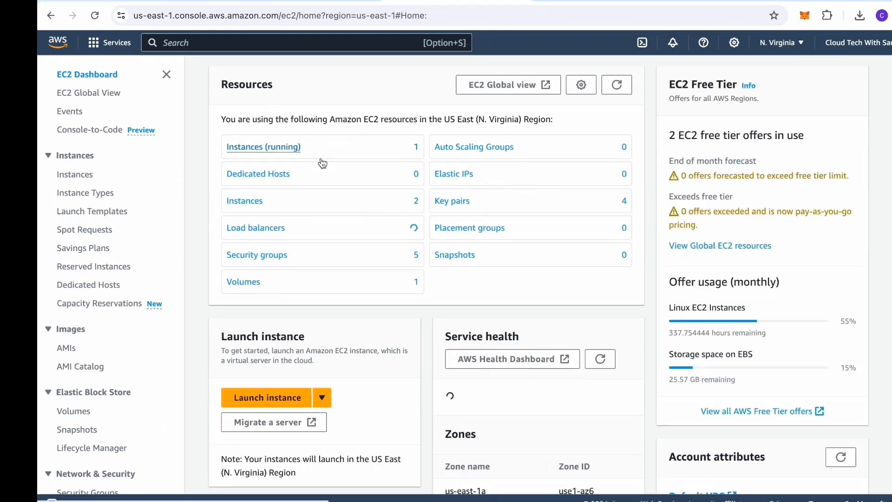
click(276, 149)
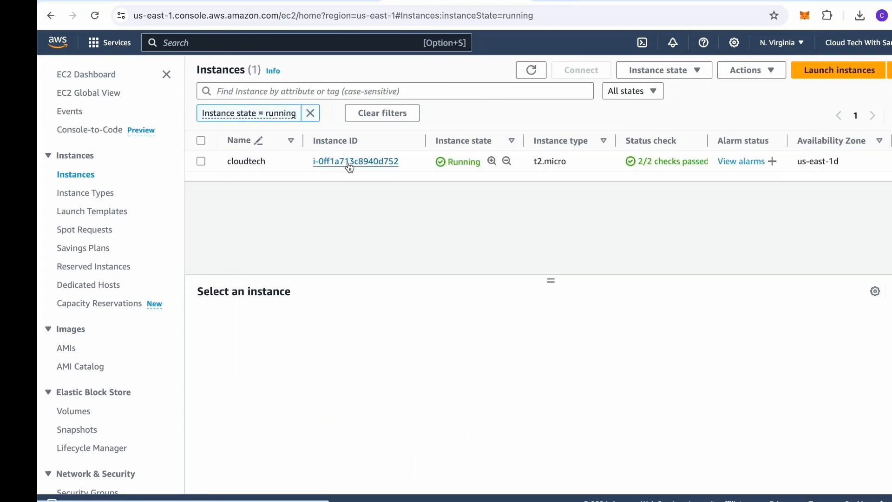
click(349, 162)
scroll(406, 236, down, 1)
scroll(420, 261, down, 5)
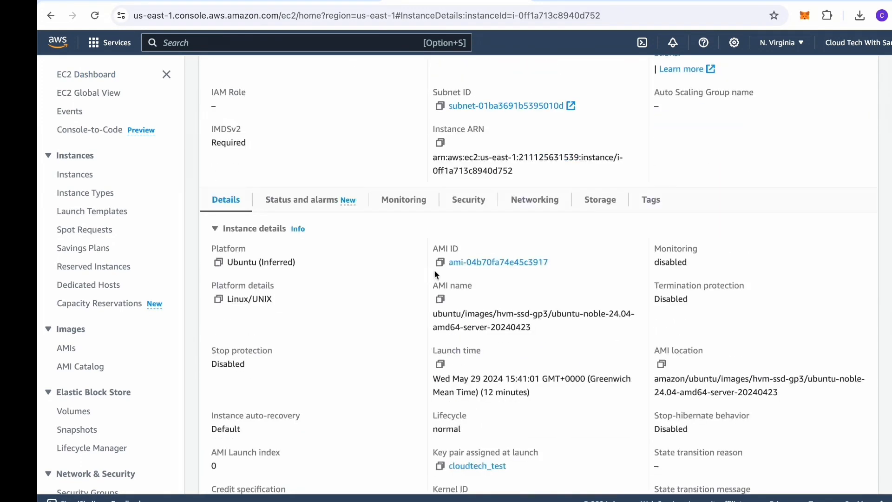
click(460, 200)
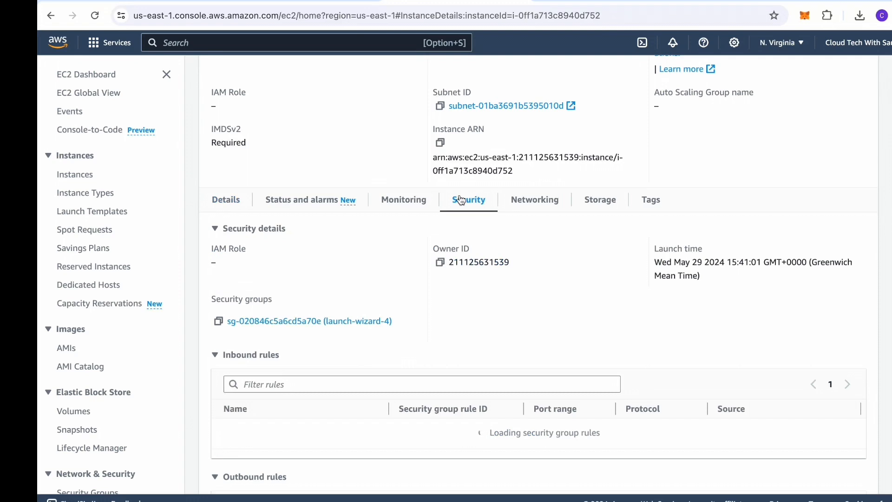
scroll(447, 310, down, 3)
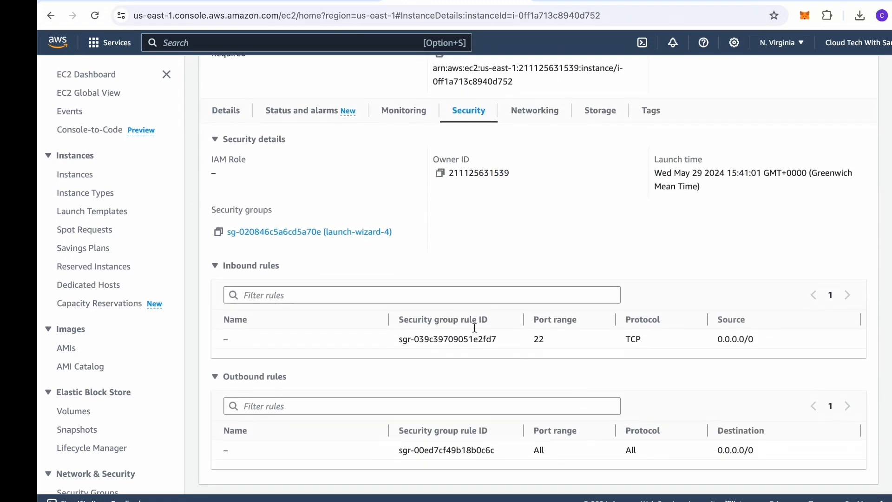
click(350, 234)
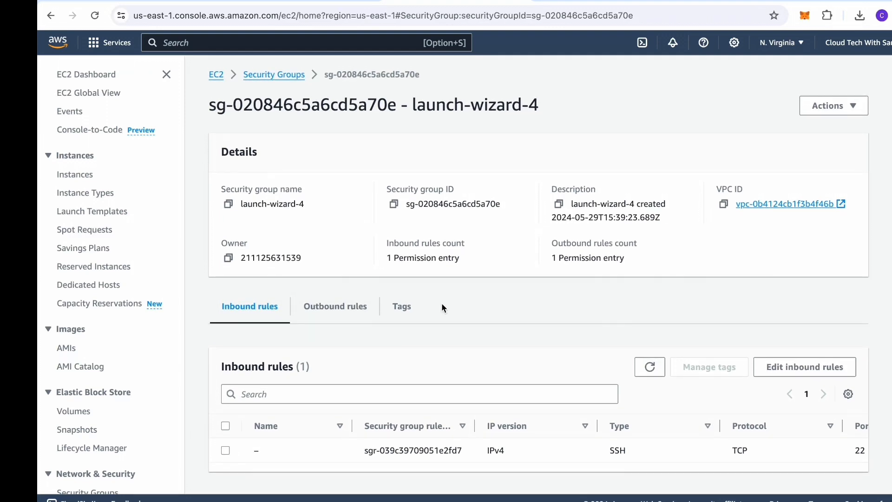
Step: Edit launch-wizard-4's outbound rules, which hold one All traffic rule to 0.0.0.0/0
click(333, 310)
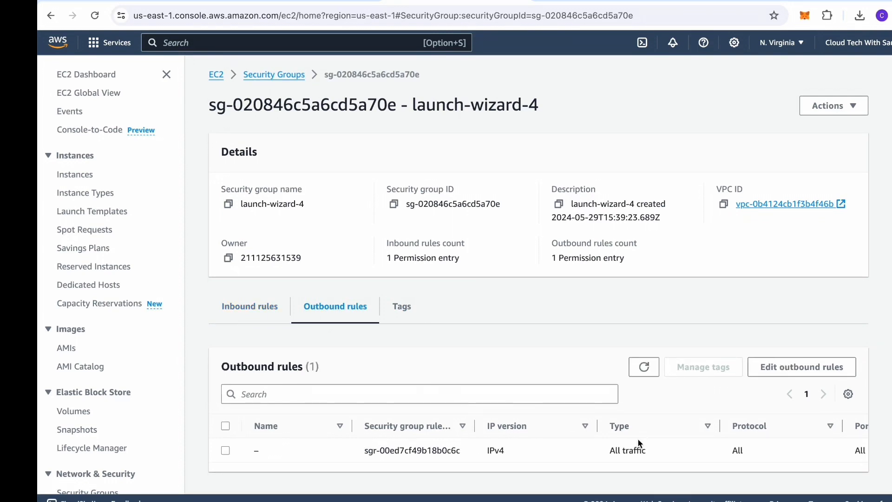
scroll(553, 446, right, 4)
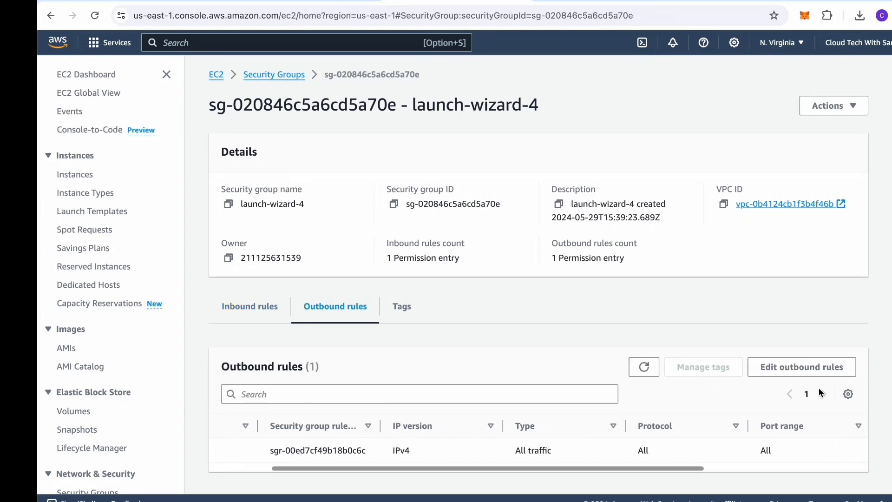
click(809, 370)
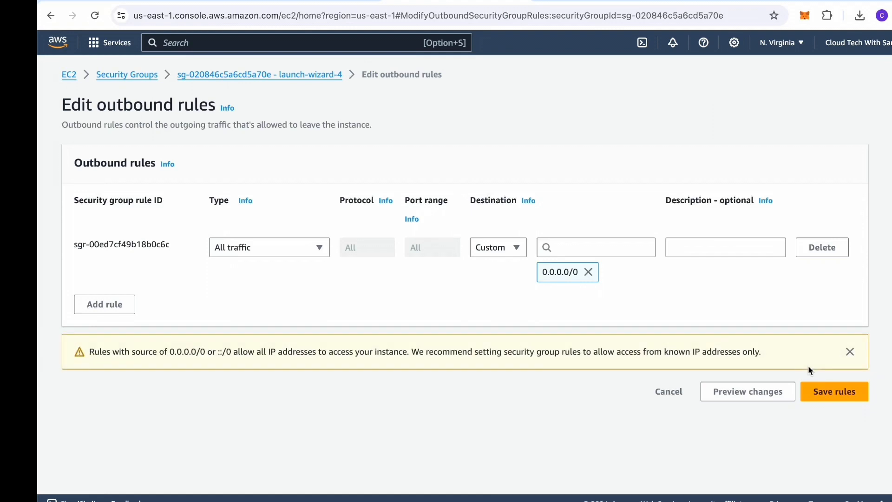